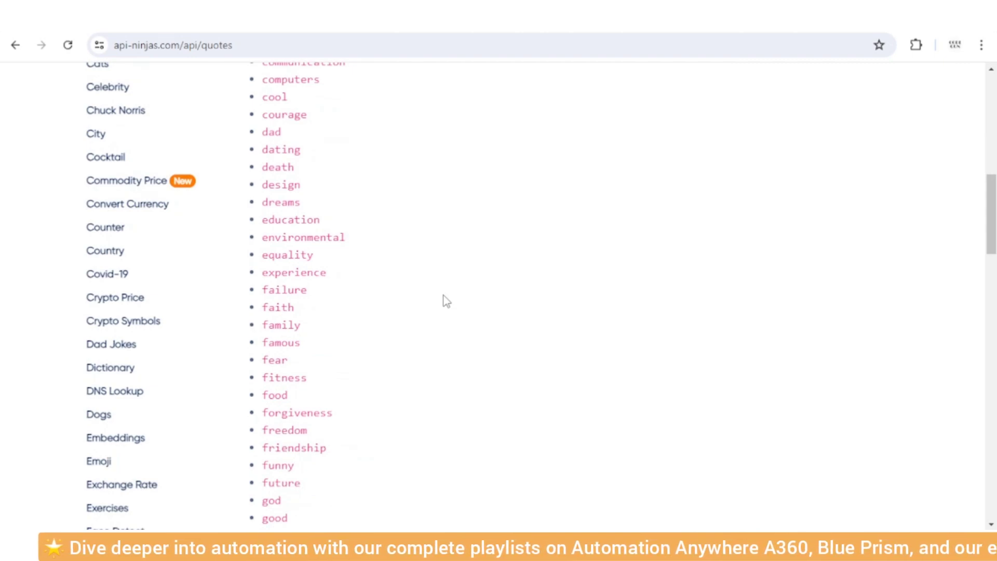
Scroll through the Quotes API page to review the 'happiness' sample request, JSON response and Python example.
{"action": "scroll", "coordinate": [446, 300], "scroll_direction": "up", "scroll_amount": 8}
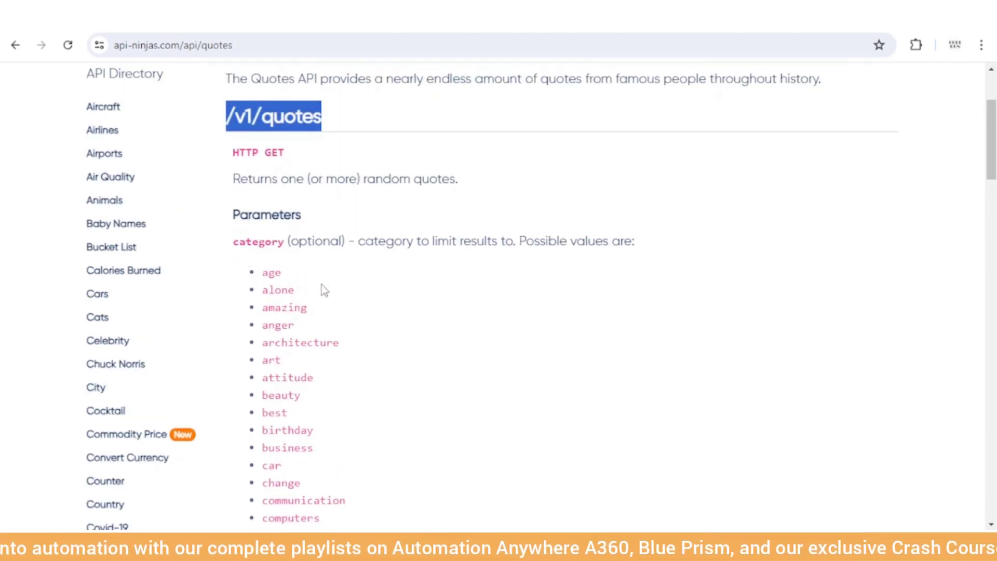
{"action": "scroll", "coordinate": [323, 288], "scroll_direction": "down", "scroll_amount": 3}
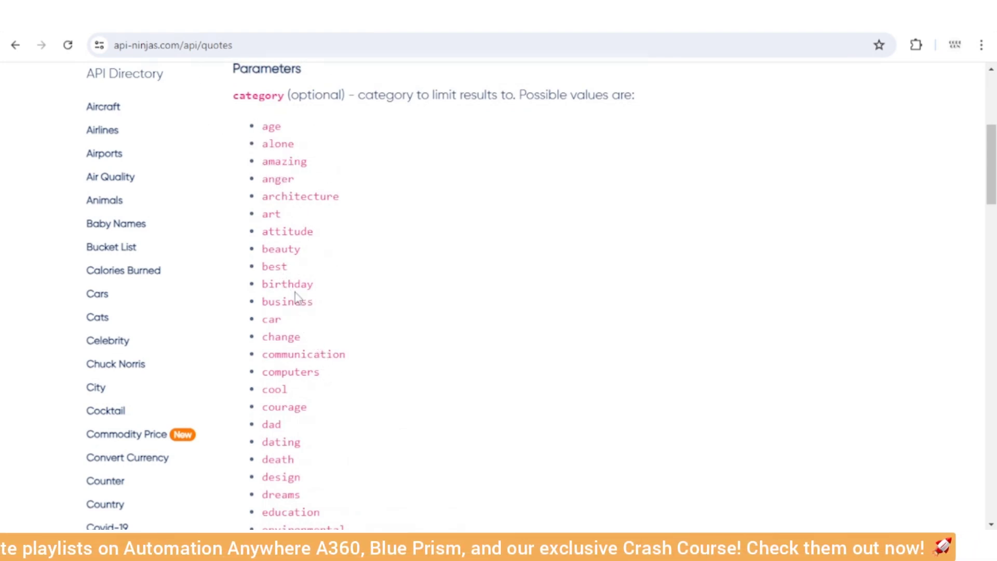
{"action": "scroll", "coordinate": [295, 292], "scroll_direction": "down", "scroll_amount": 1}
{"action": "scroll", "coordinate": [296, 295], "scroll_direction": "down", "scroll_amount": 2}
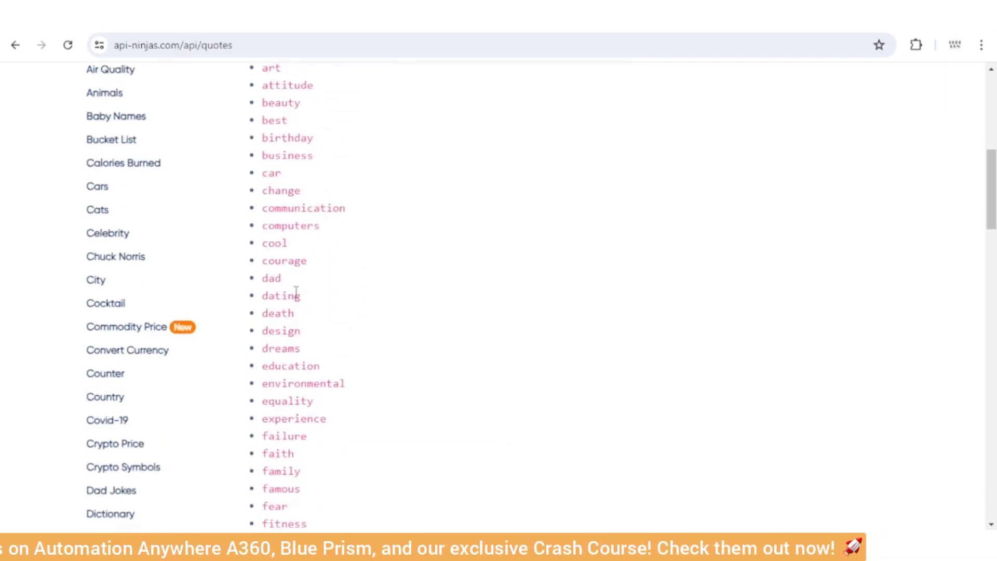
{"action": "scroll", "coordinate": [296, 294], "scroll_direction": "down", "scroll_amount": 1}
{"action": "scroll", "coordinate": [296, 292], "scroll_direction": "down", "scroll_amount": 16}
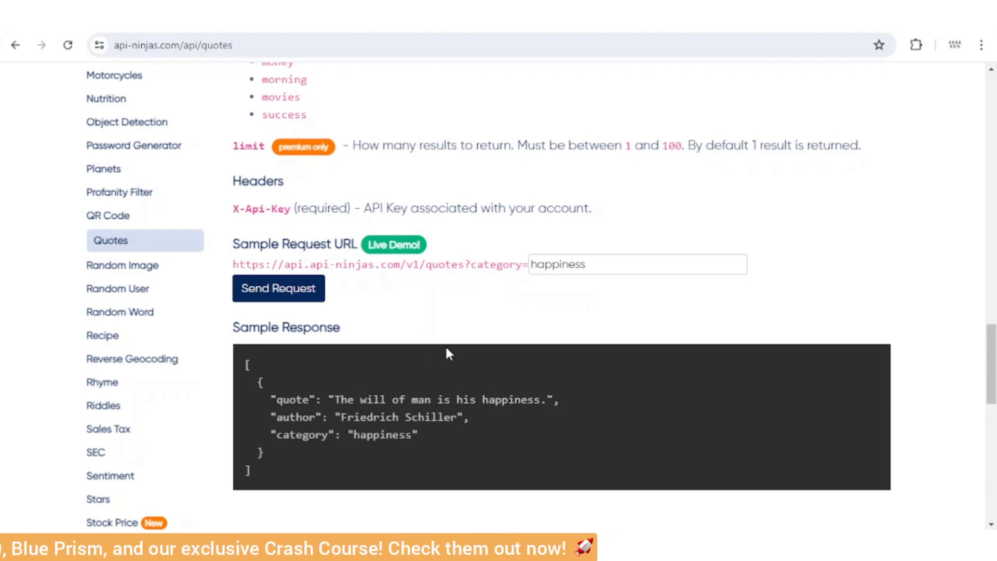
{"action": "scroll", "coordinate": [501, 418], "scroll_direction": "down", "scroll_amount": 3}
{"action": "scroll", "coordinate": [504, 420], "scroll_direction": "down", "scroll_amount": 3}
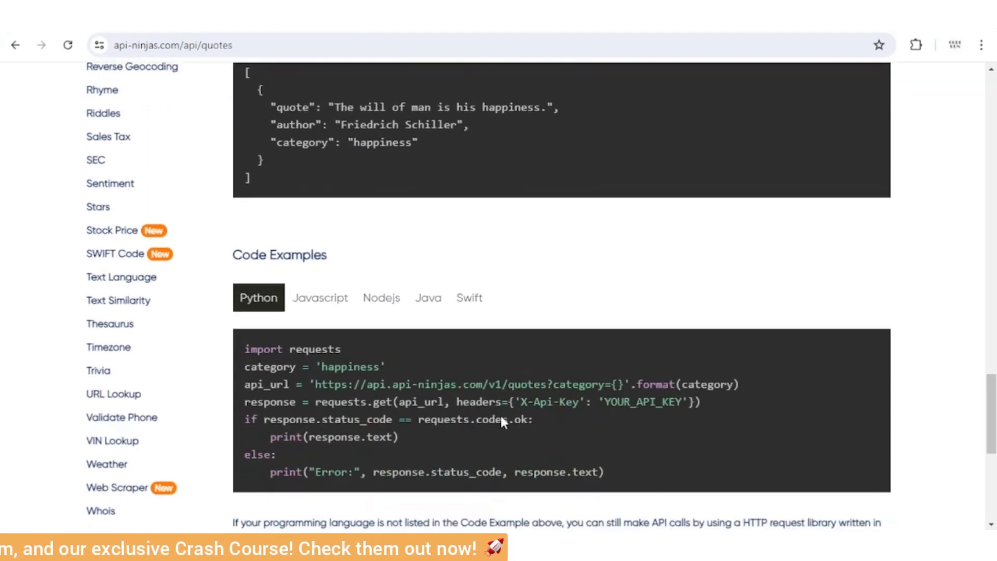
{"action": "scroll", "coordinate": [294, 236], "scroll_direction": "up", "scroll_amount": 6}
{"action": "scroll", "coordinate": [482, 417], "scroll_direction": "down", "scroll_amount": 3}
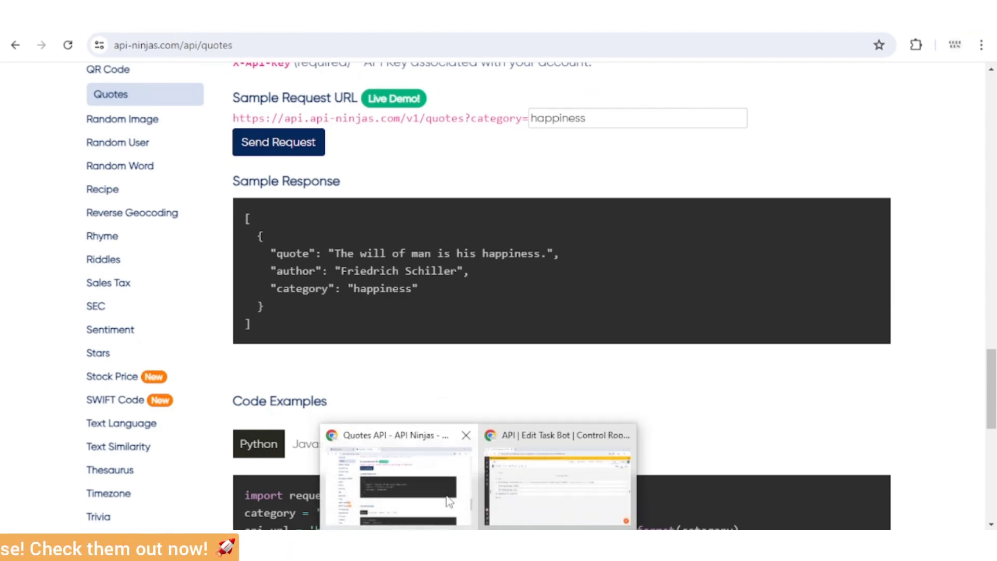
Back in the API task bot editor, run the bot and dismiss the quote message box.
{"action": "left_click", "coordinate": [593, 473]}
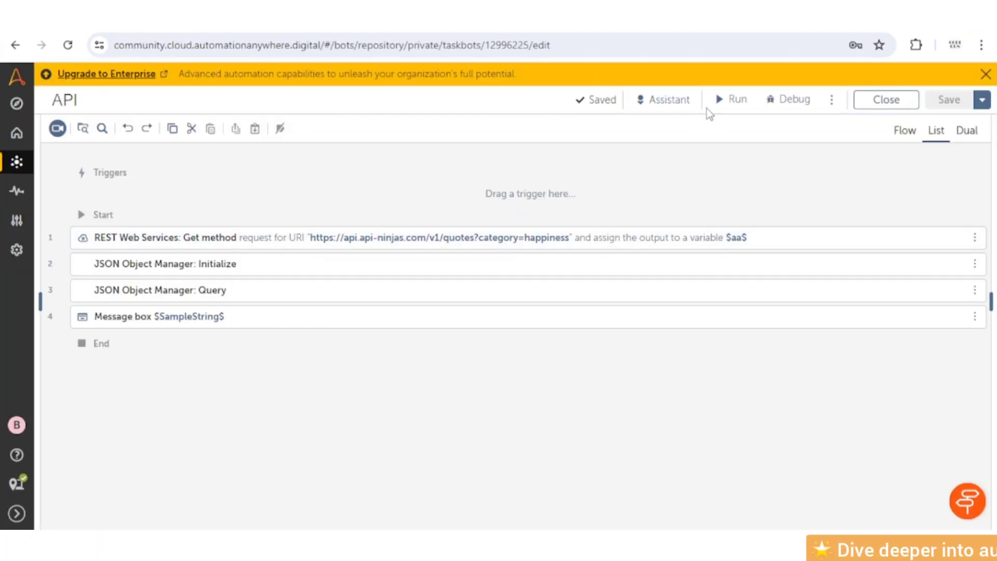
{"action": "left_click", "coordinate": [731, 99]}
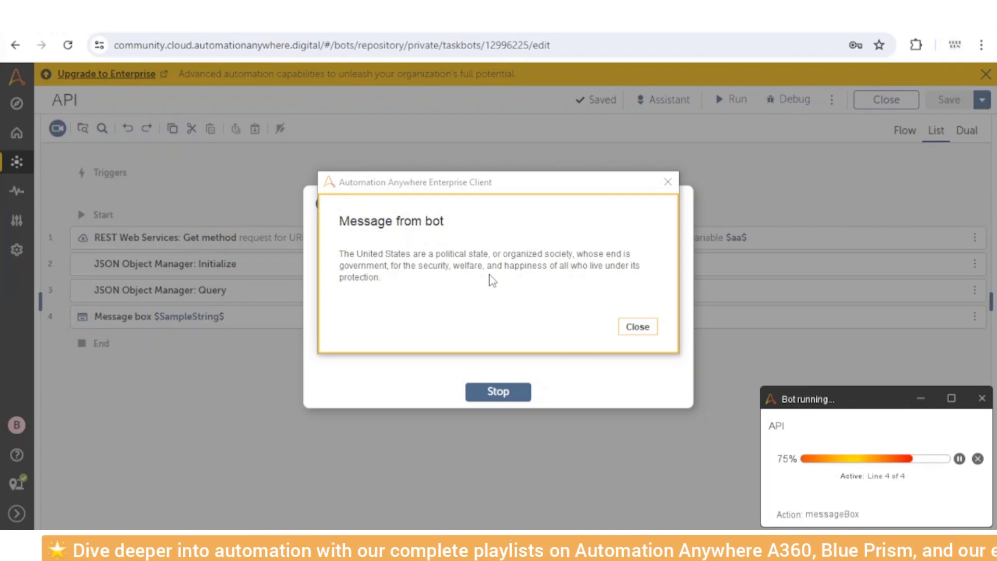
{"action": "left_click", "coordinate": [645, 332]}
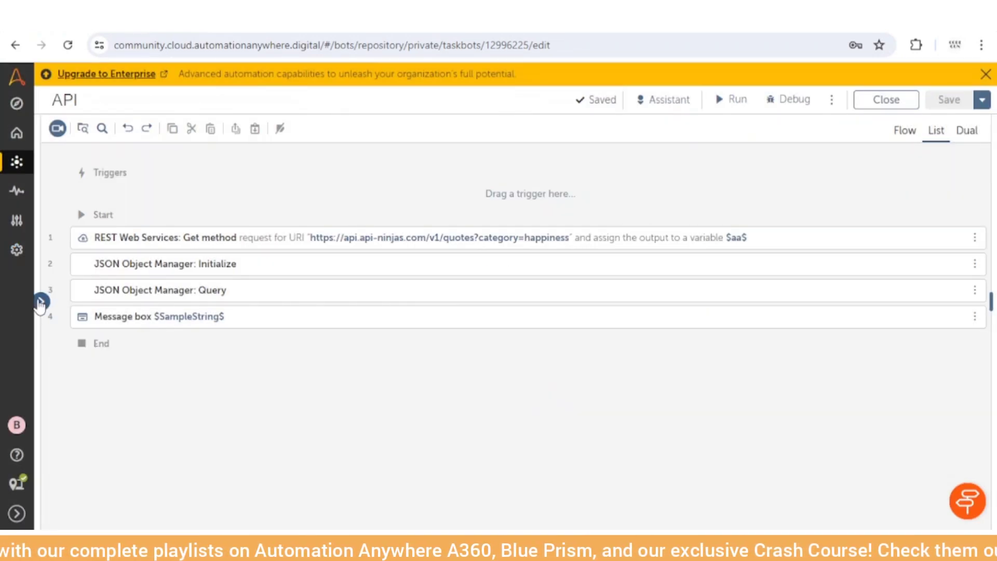
Search the actions panel for 'rest' and expand the REST Web Services group.
{"action": "left_click", "coordinate": [41, 302]}
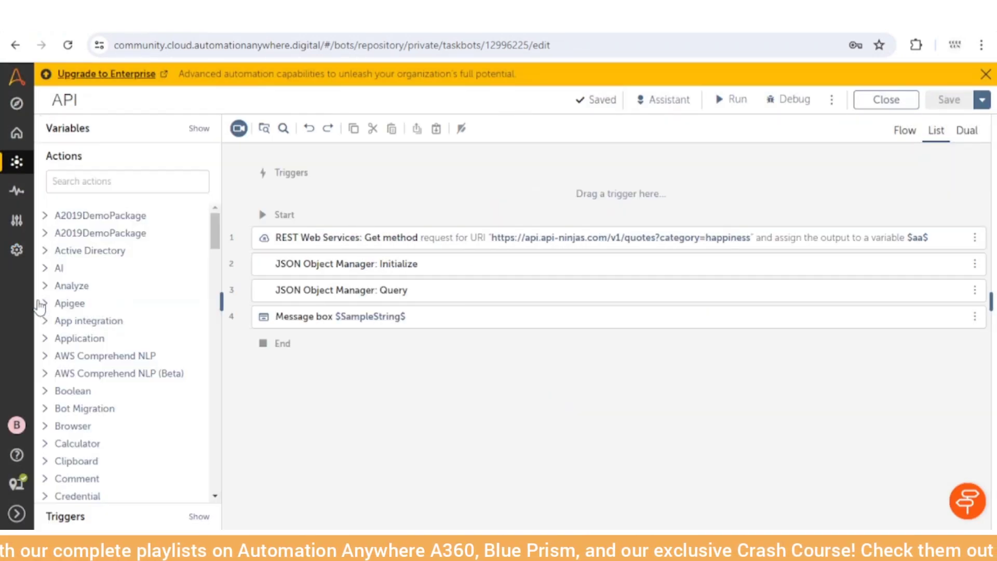
{"action": "left_click", "coordinate": [128, 183]}
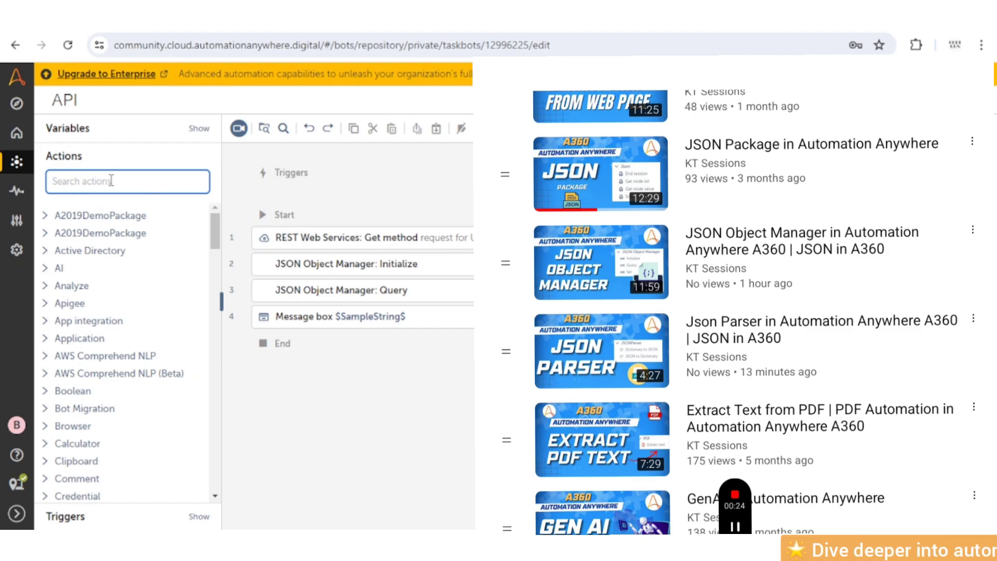
{"action": "type", "text": "jso"}
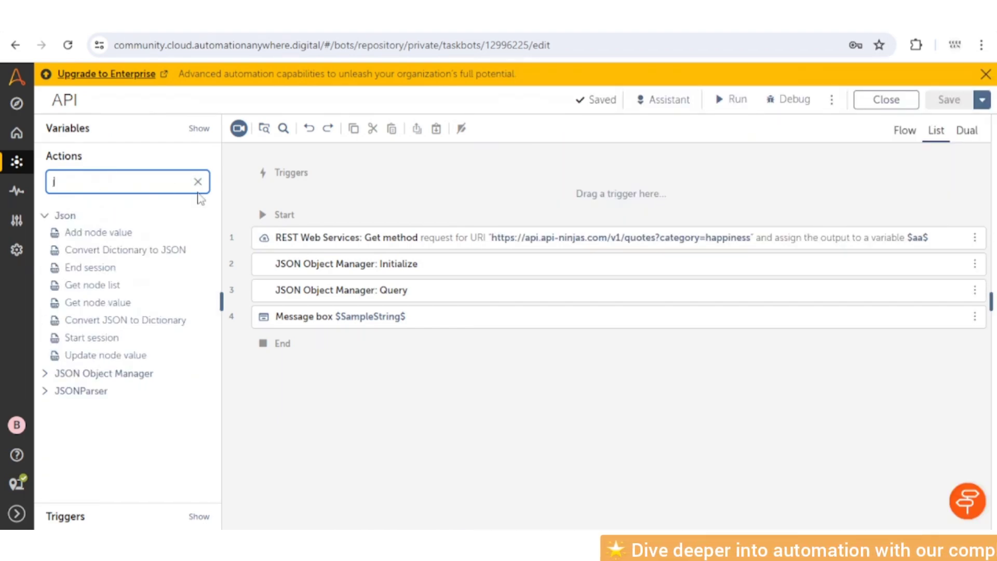
{"action": "key", "text": "BackSpace"}
{"action": "type", "text": "rest"}
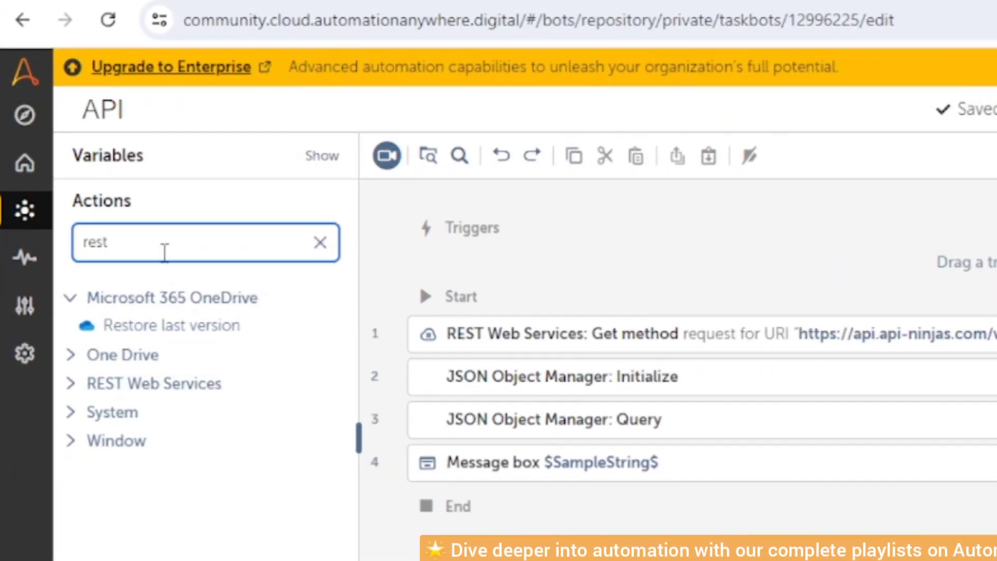
{"action": "left_click", "coordinate": [158, 395]}
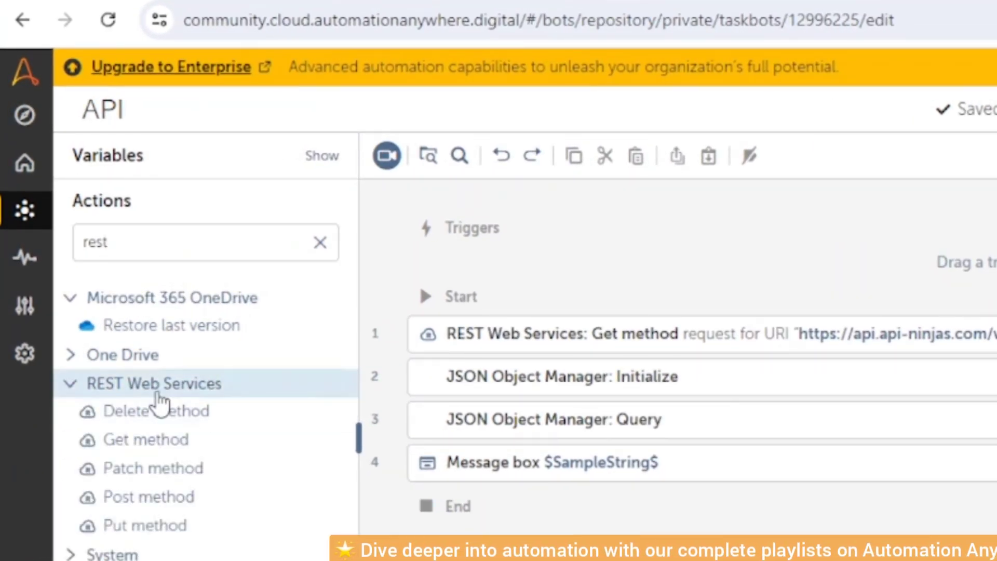
{"action": "mouse_move", "coordinate": [155, 421]}
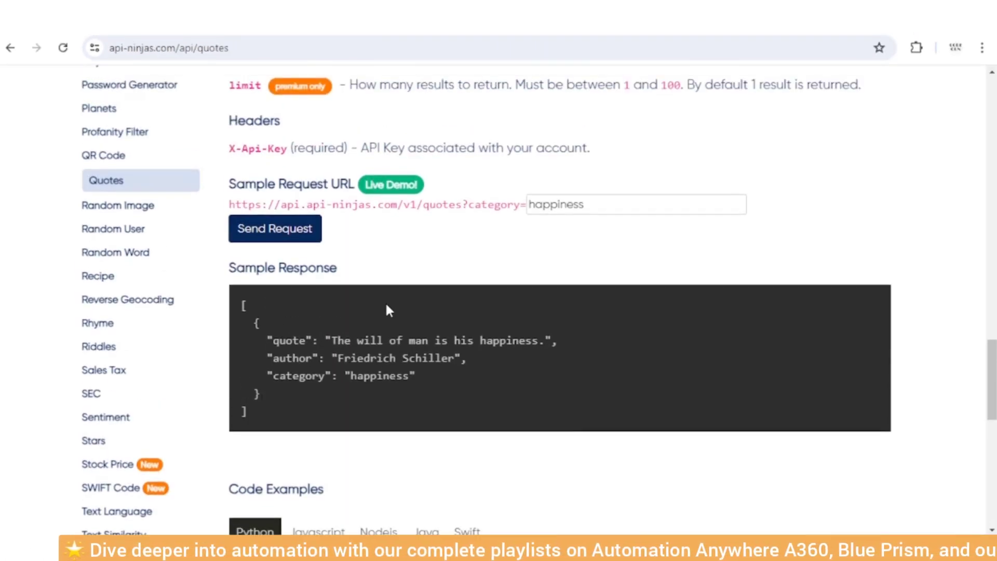
Confirm /v1/quotes is an HTTP GET endpoint, then place a Get method action in the bot.
{"action": "scroll", "coordinate": [385, 301], "scroll_direction": "up", "scroll_amount": 20}
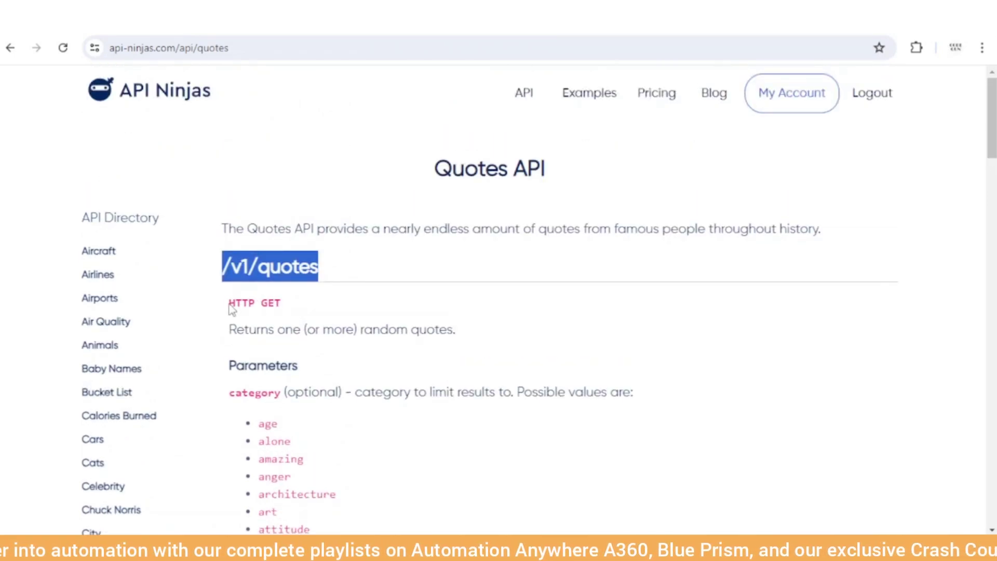
{"action": "left_click_drag", "start_coordinate": [229, 306], "coordinate": [281, 304]}
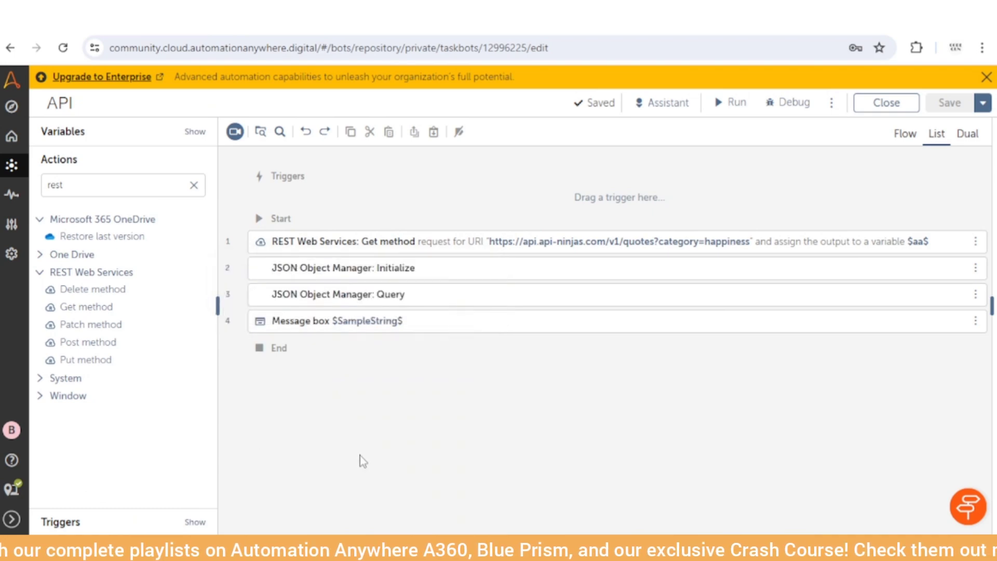
{"action": "mouse_move", "coordinate": [78, 307]}
{"action": "left_mouse_down"}
{"action": "mouse_move", "coordinate": [341, 240]}
{"action": "mouse_move", "coordinate": [78, 310]}
{"action": "left_mouse_up"}
Open the Get method step's settings with the Actions panel hidden and inspect its request URI.
{"action": "left_click", "coordinate": [294, 243]}
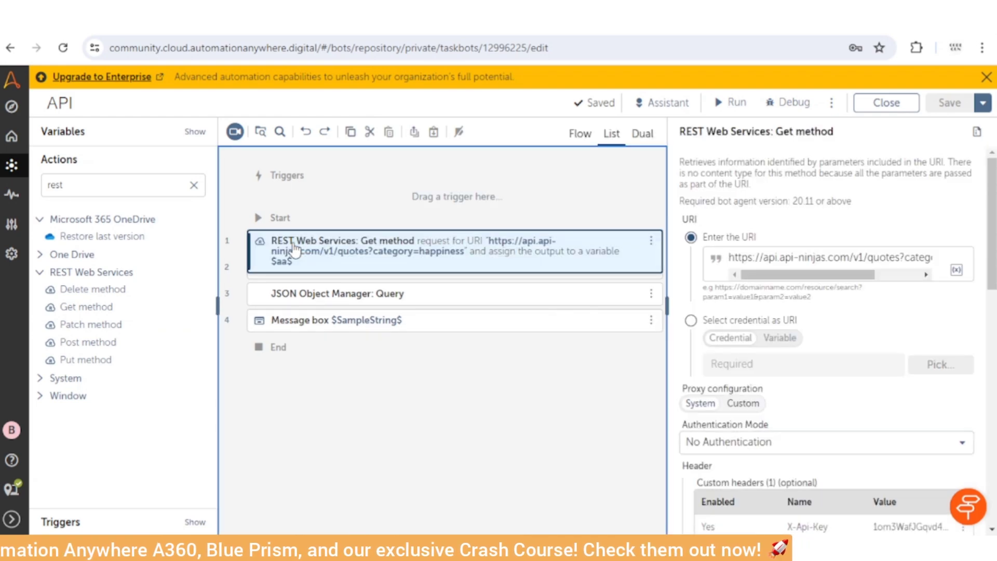
{"action": "left_click", "coordinate": [218, 305]}
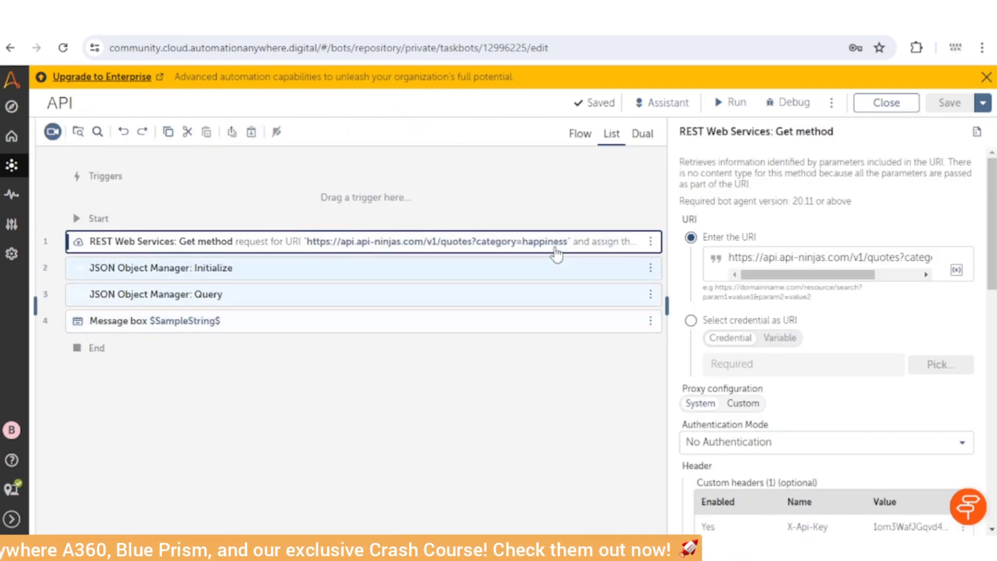
{"action": "left_click", "coordinate": [722, 258]}
{"action": "key", "text": "Home"}
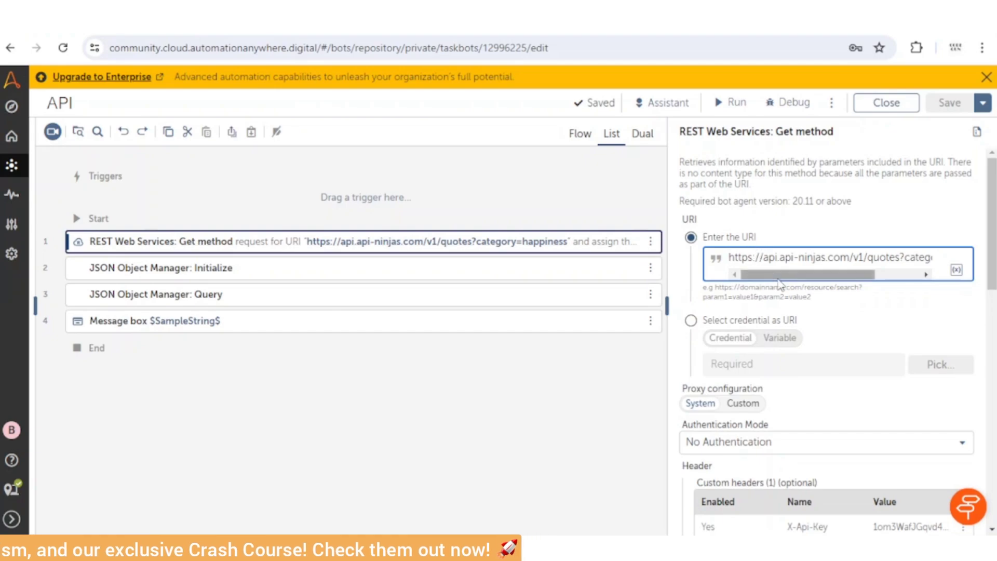
{"action": "left_click_drag", "start_coordinate": [864, 275], "coordinate": [910, 285]}
{"action": "mouse_move", "coordinate": [789, 275]}
{"action": "left_mouse_down"}
{"action": "mouse_move", "coordinate": [740, 276]}
{"action": "mouse_move", "coordinate": [789, 275]}
{"action": "left_mouse_up"}
Compare the URI with the base api_url in the Quotes API Python example.
{"action": "mouse_move", "coordinate": [505, 525]}
{"action": "left_click", "coordinate": [431, 499]}
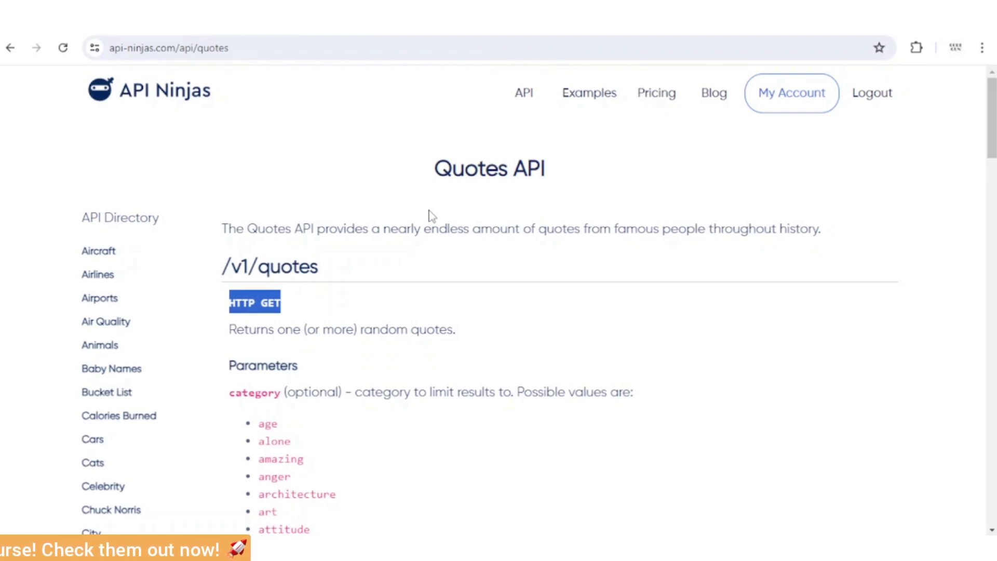
{"action": "scroll", "coordinate": [356, 391], "scroll_direction": "down", "scroll_amount": 20}
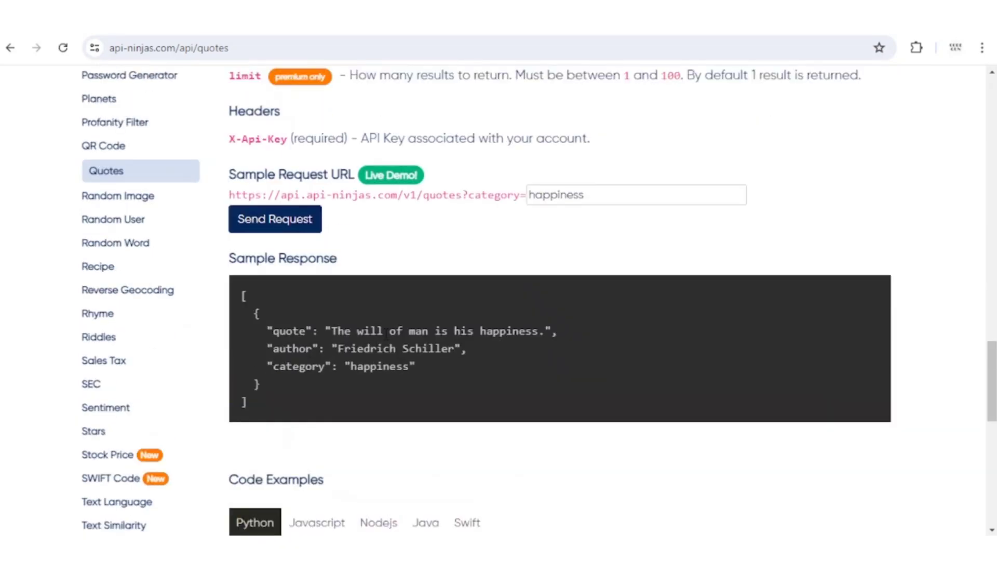
{"action": "scroll", "coordinate": [386, 334], "scroll_direction": "down", "scroll_amount": 5}
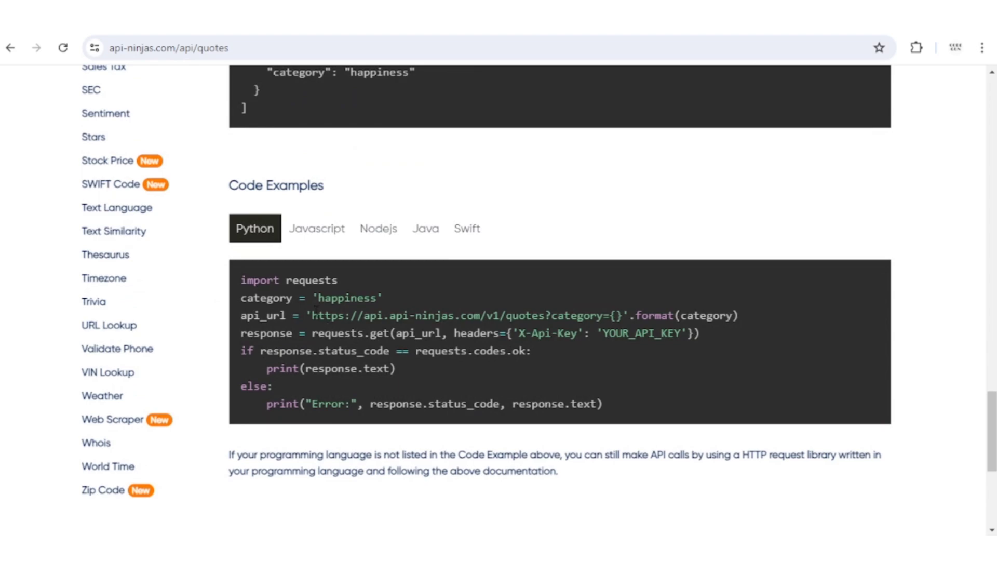
{"action": "left_click_drag", "start_coordinate": [314, 311], "coordinate": [601, 311]}
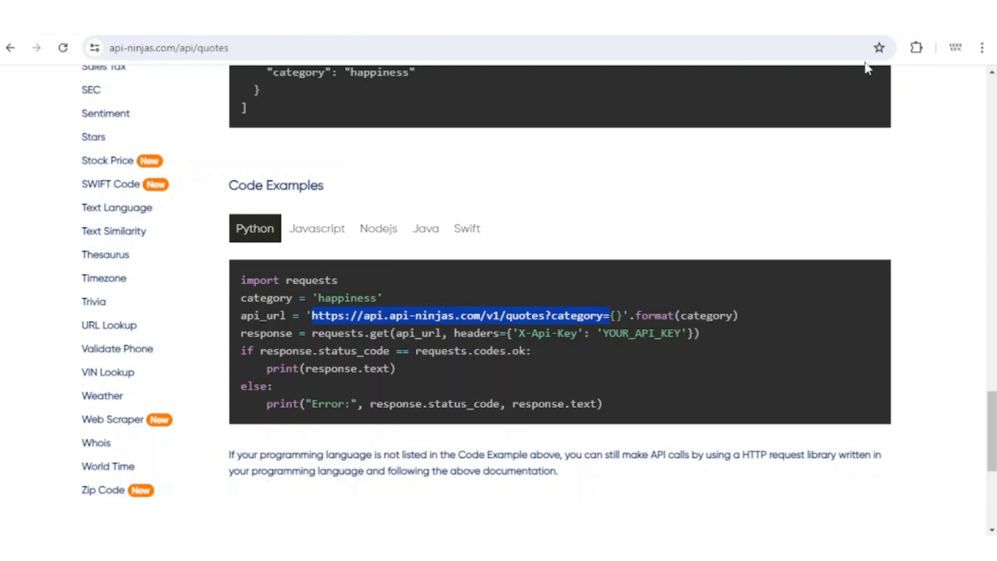
{"action": "key", "text": "ctrl+Tab"}
Replace 'happiness' in the URI with 'dad', taken from the API Ninjas category list.
{"action": "left_click_drag", "start_coordinate": [886, 257], "coordinate": [989, 292]}
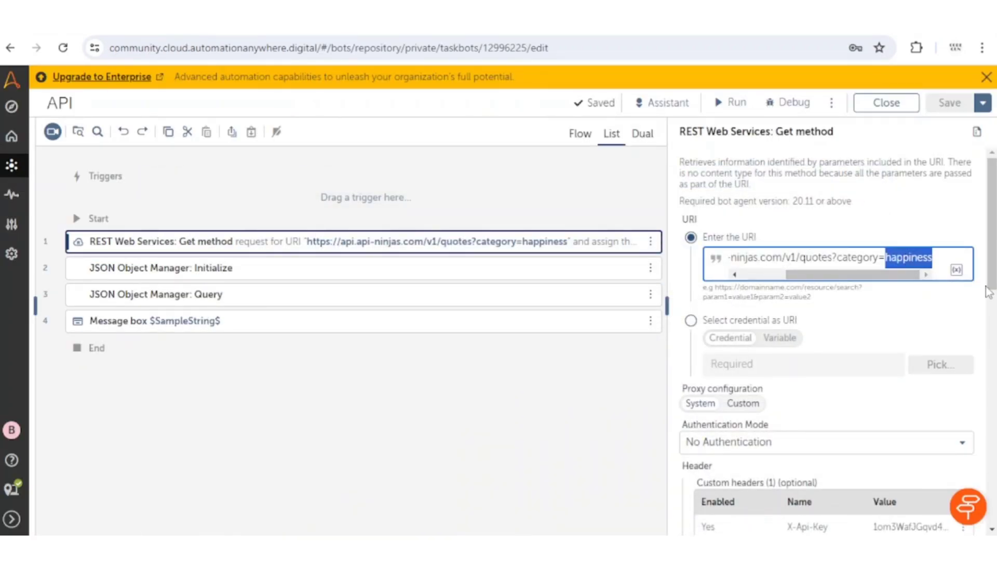
{"action": "key", "text": "BackSpace"}
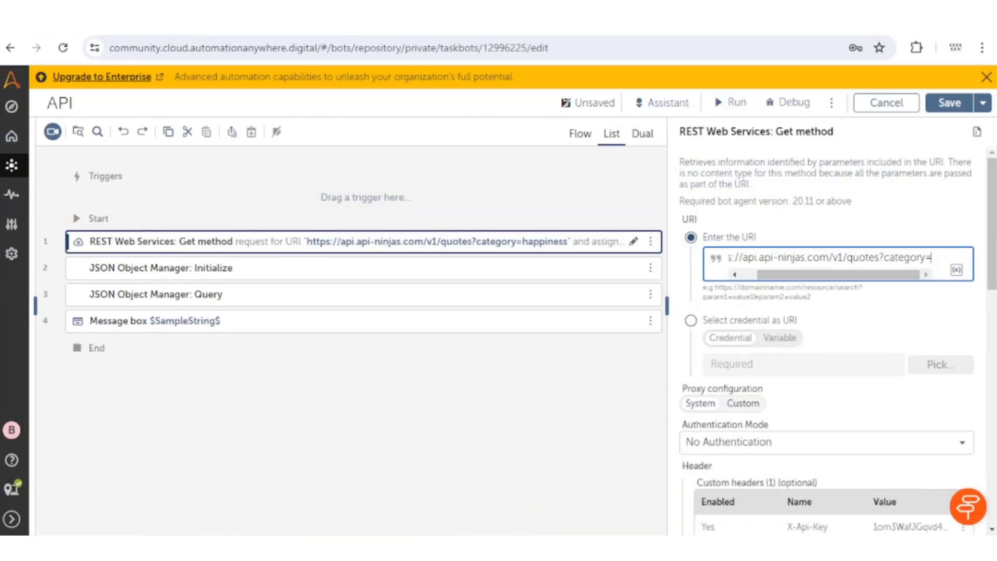
{"action": "left_click", "coordinate": [431, 470]}
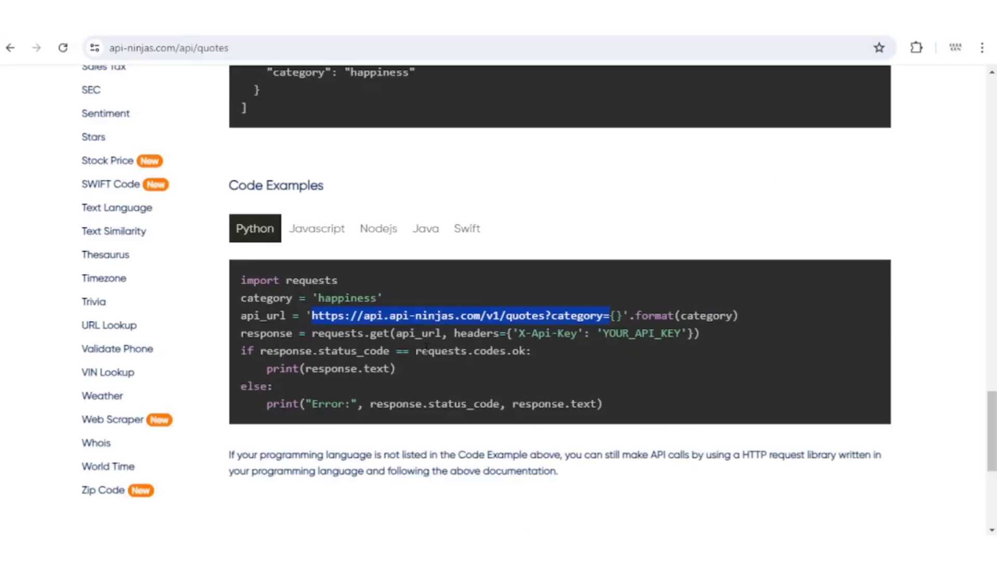
{"action": "scroll", "coordinate": [427, 347], "scroll_direction": "up", "scroll_amount": 20}
{"action": "double_click", "coordinate": [267, 210]}
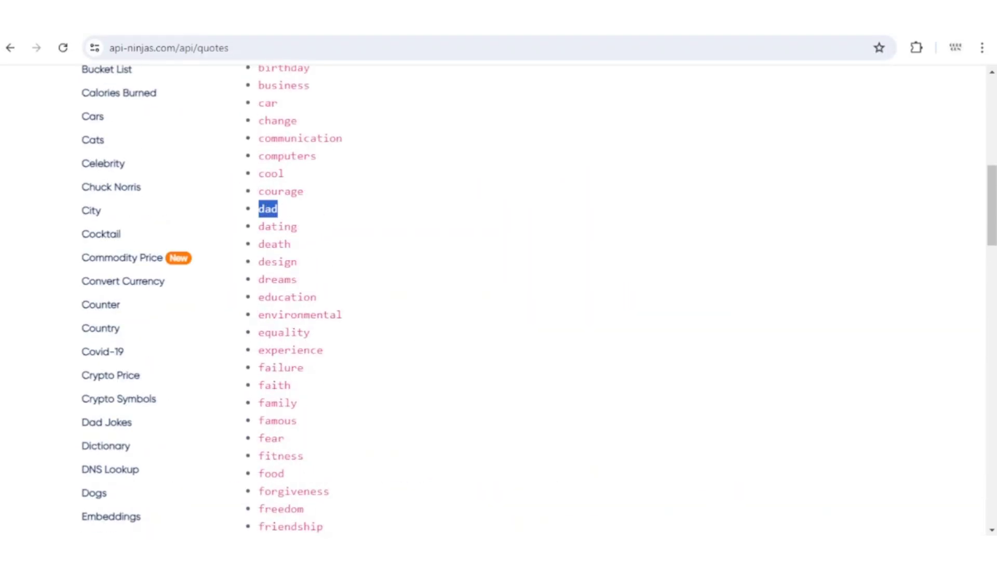
{"action": "key", "text": "alt+Tab"}
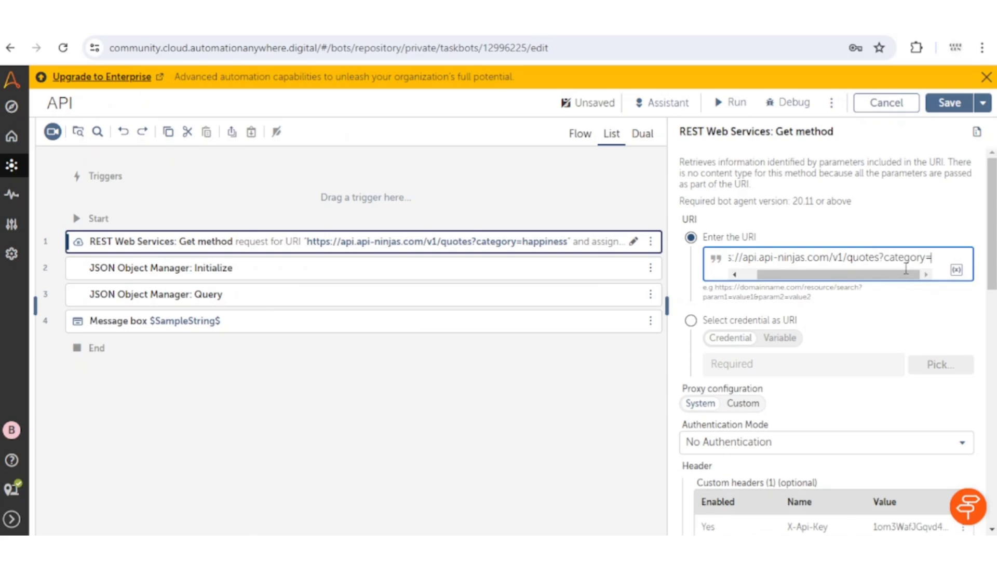
{"action": "type", "text": "dad"}
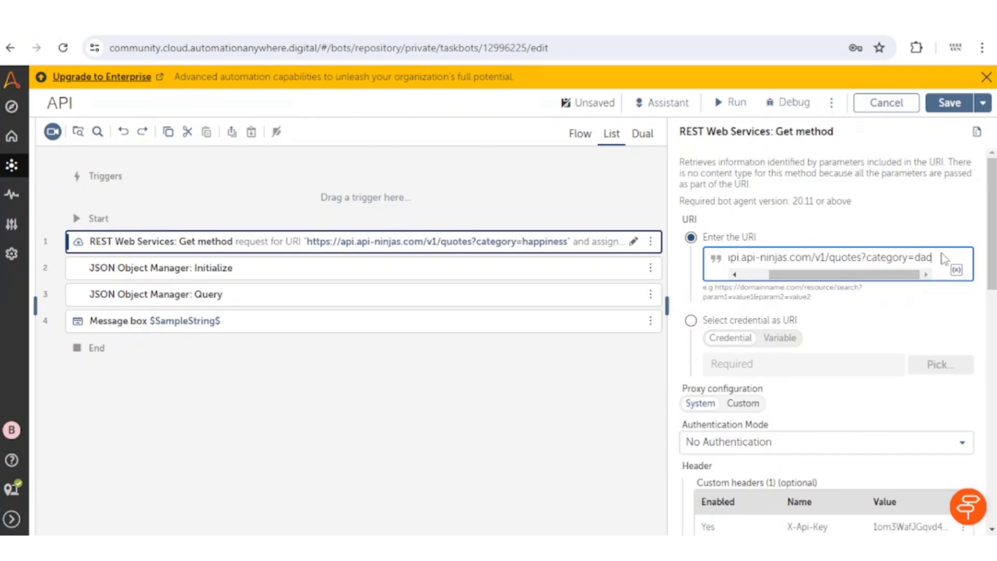
{"action": "scroll", "coordinate": [880, 285], "scroll_direction": "down", "scroll_amount": 4}
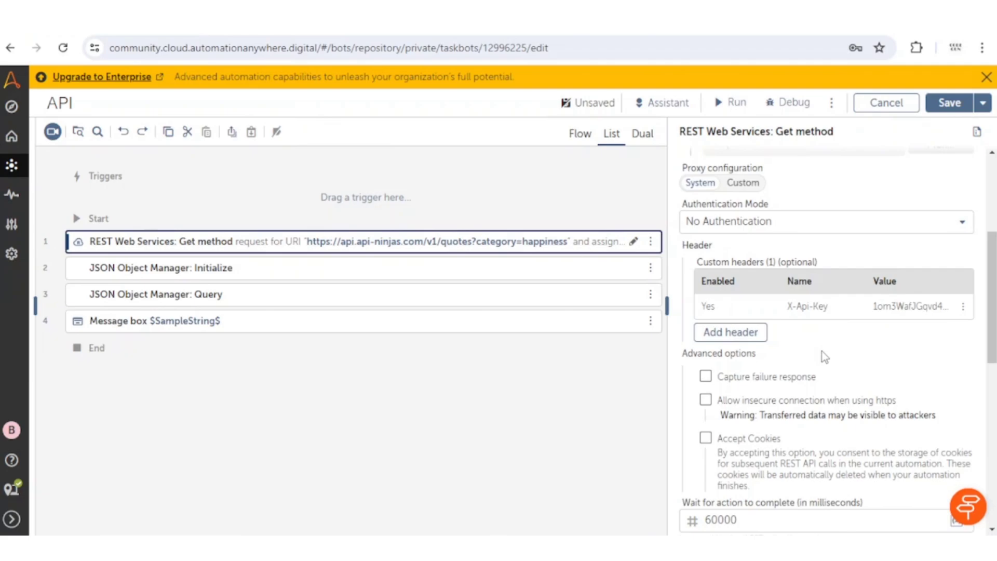
Highlight the Headers section's X-Api-Key name and description in the Quotes docs.
{"action": "left_click", "coordinate": [404, 486]}
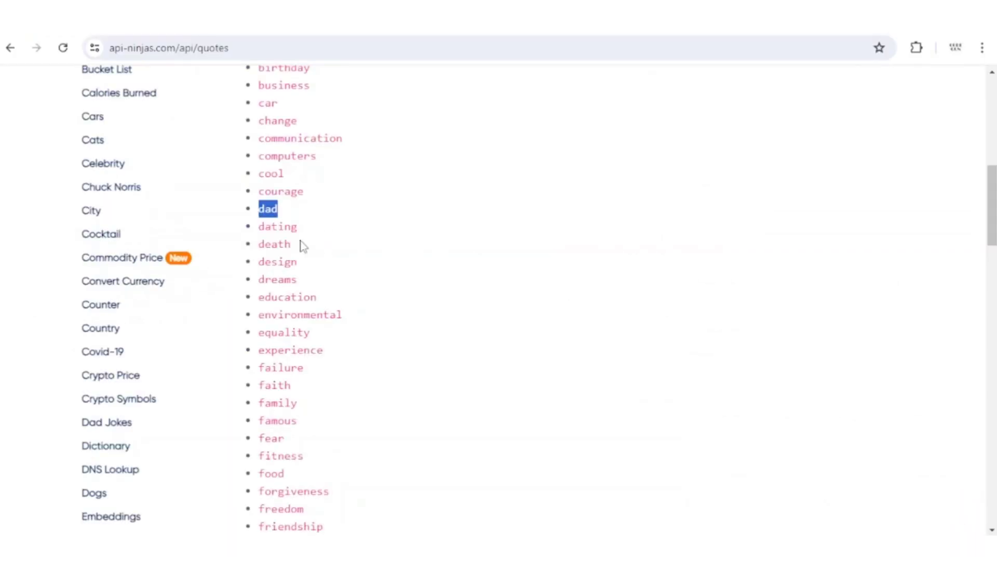
{"action": "scroll", "coordinate": [386, 374], "scroll_direction": "down", "scroll_amount": 10}
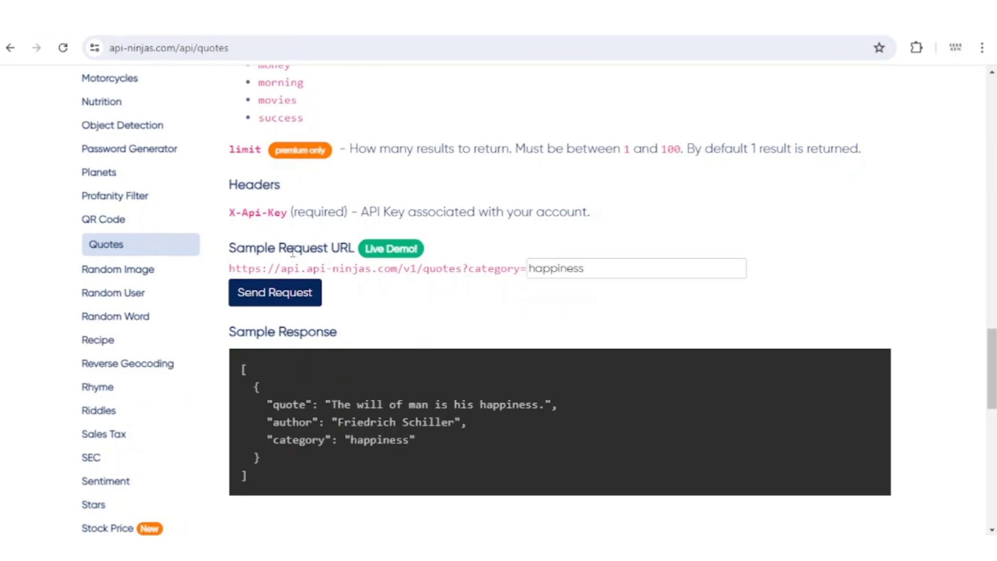
{"action": "left_click_drag", "start_coordinate": [231, 187], "coordinate": [281, 196]}
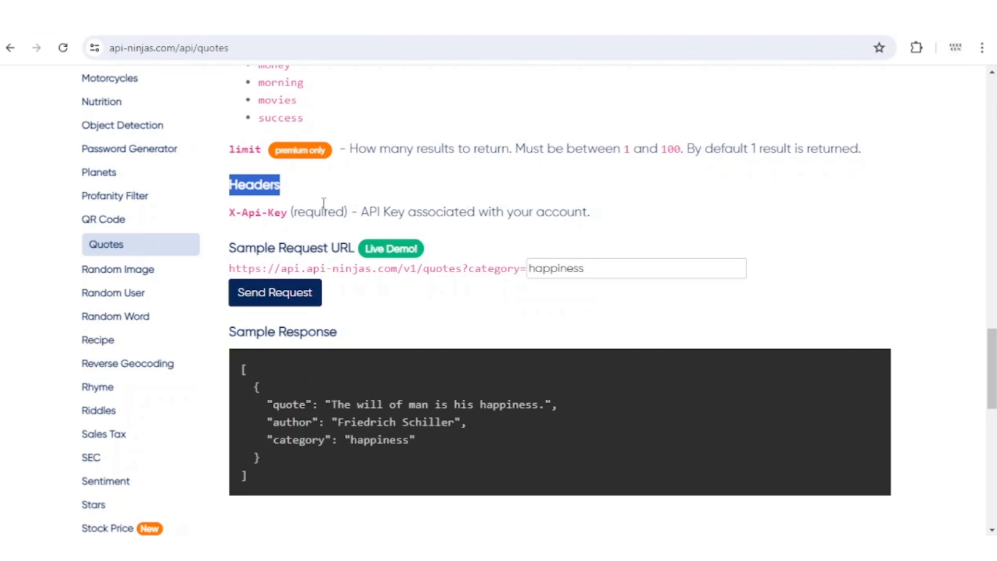
{"action": "left_click", "coordinate": [293, 240]}
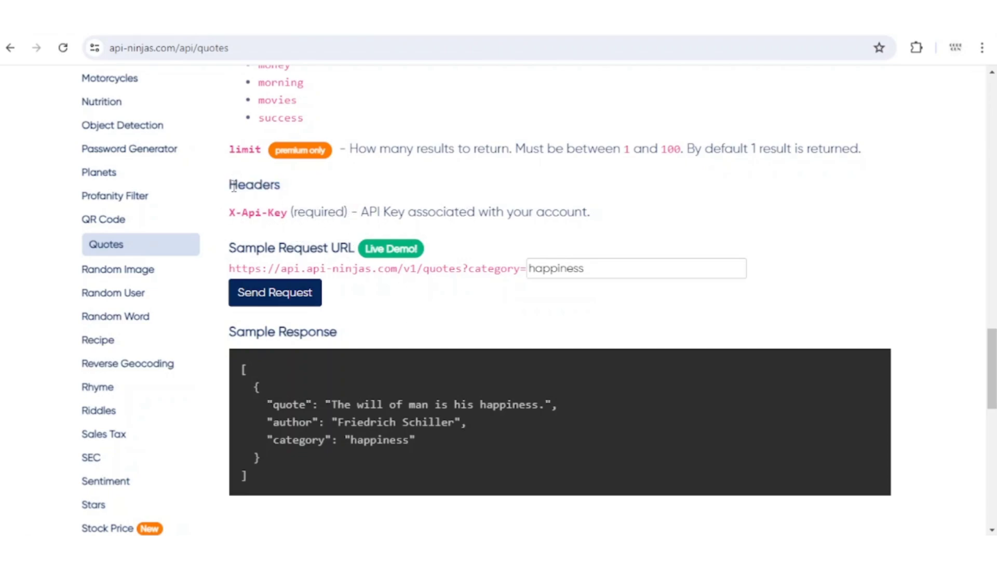
{"action": "left_click_drag", "start_coordinate": [230, 184], "coordinate": [281, 195]}
{"action": "left_click_drag", "start_coordinate": [229, 212], "coordinate": [288, 213]}
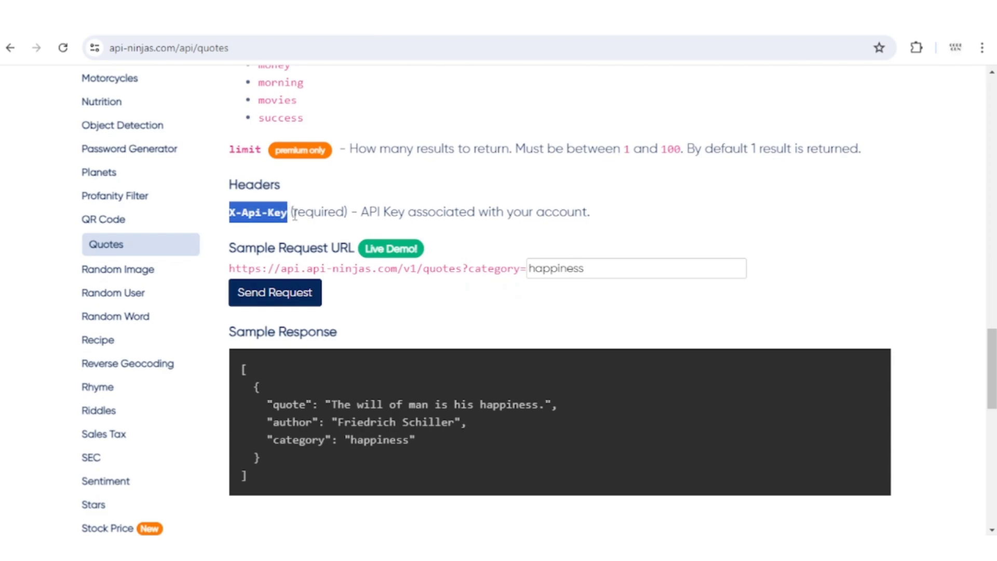
{"action": "left_click_drag", "start_coordinate": [370, 212], "coordinate": [667, 221]}
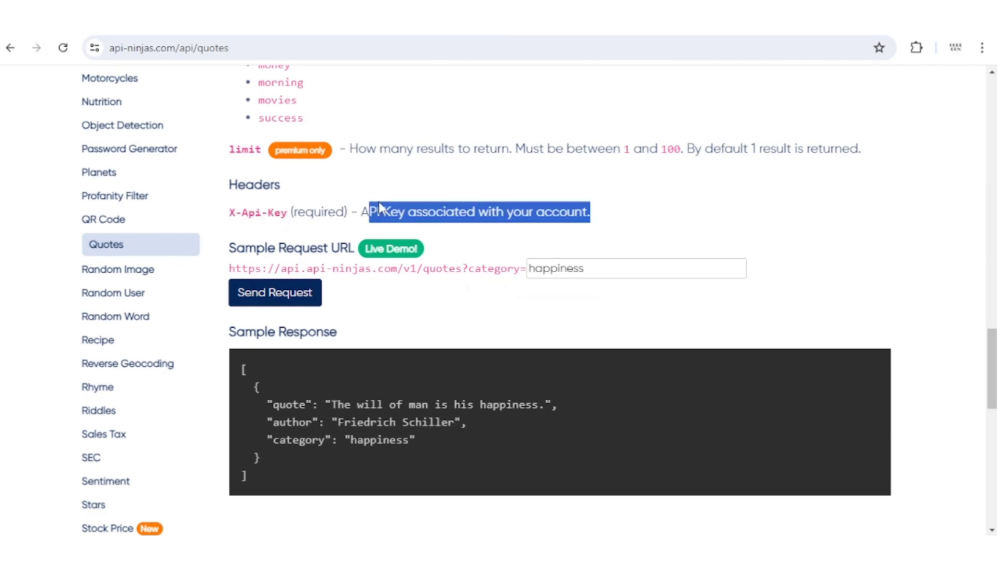
{"action": "key", "text": "ctrl+Tab"}
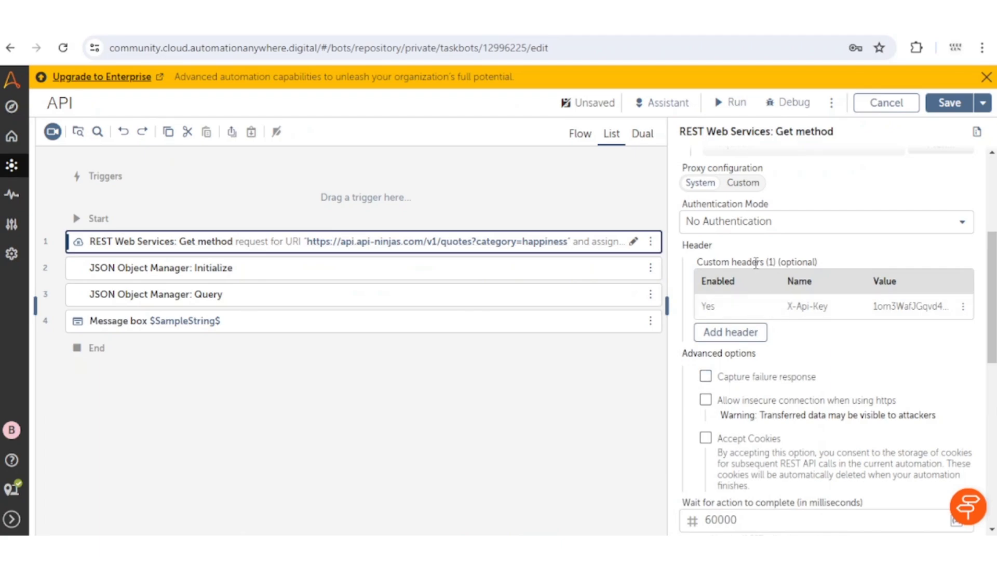
{"action": "left_click", "coordinate": [742, 338]}
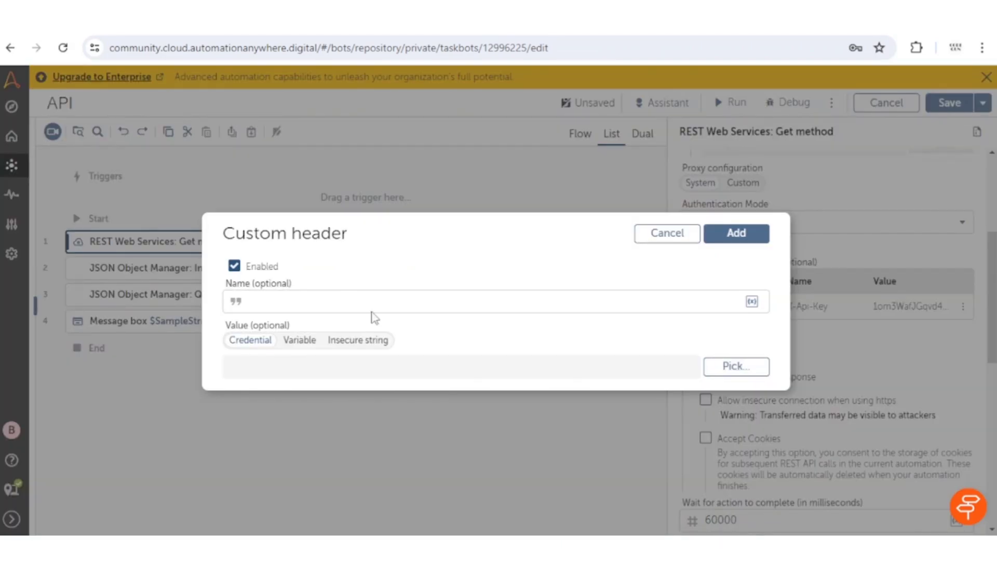
{"action": "left_click", "coordinate": [353, 303]}
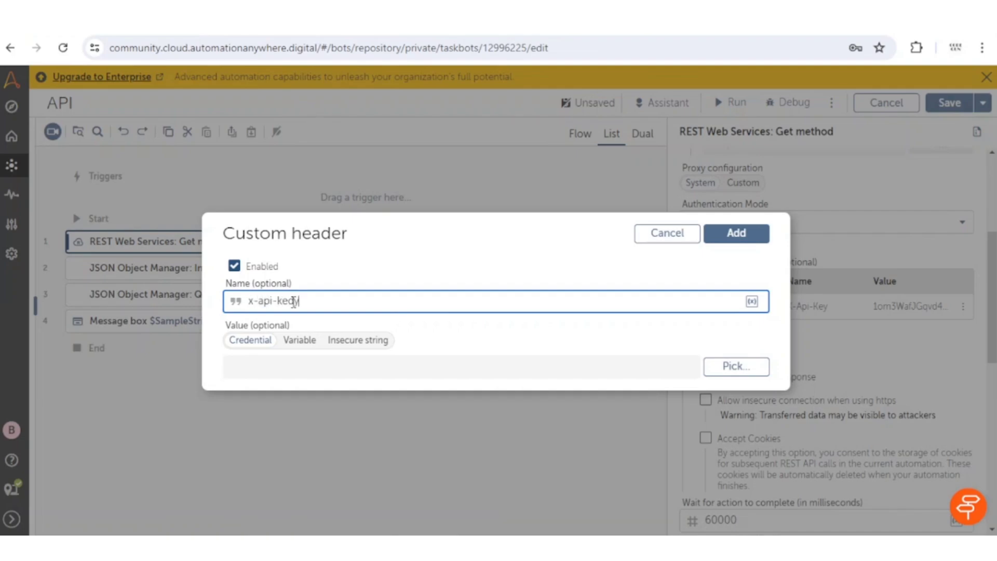
{"action": "key", "text": "Tab"}
{"action": "left_click", "coordinate": [364, 342]}
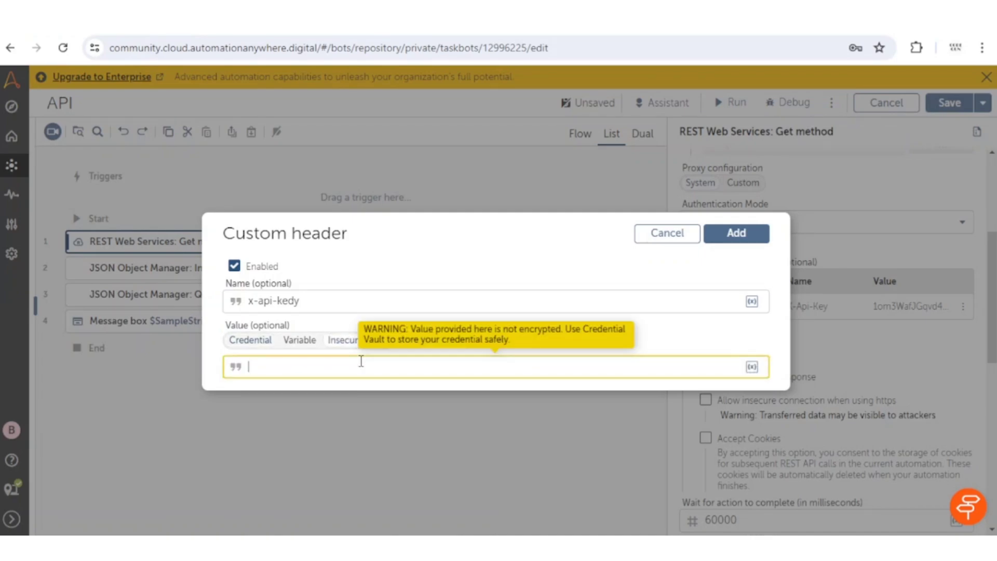
{"action": "type", "text": "ggbbhj"}
{"action": "left_click", "coordinate": [675, 236]}
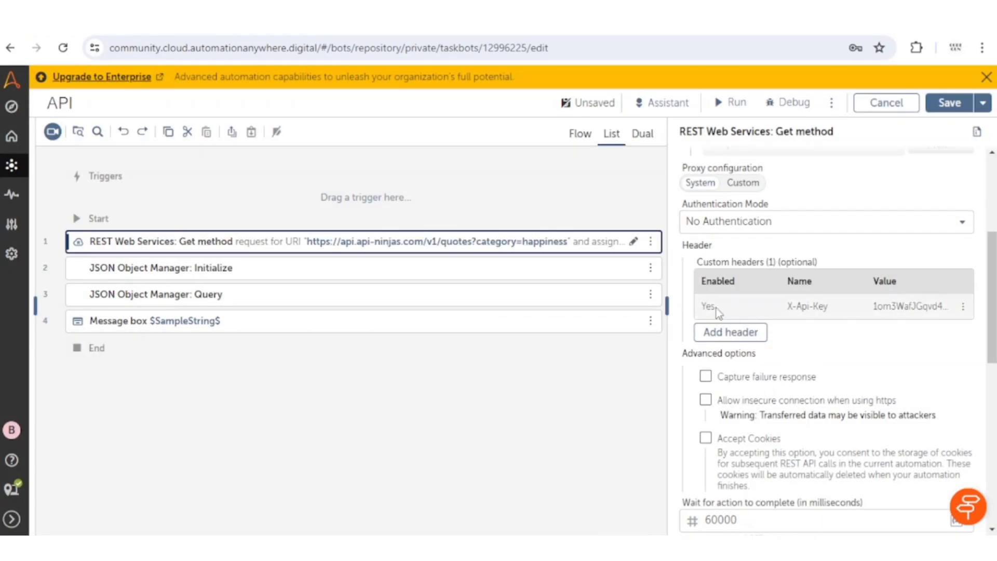
{"action": "left_click_drag", "start_coordinate": [818, 305], "coordinate": [823, 345]}
Start a new output variable from the Create variable icon and focus its Name field.
{"action": "scroll", "coordinate": [828, 349], "scroll_direction": "down", "scroll_amount": 5}
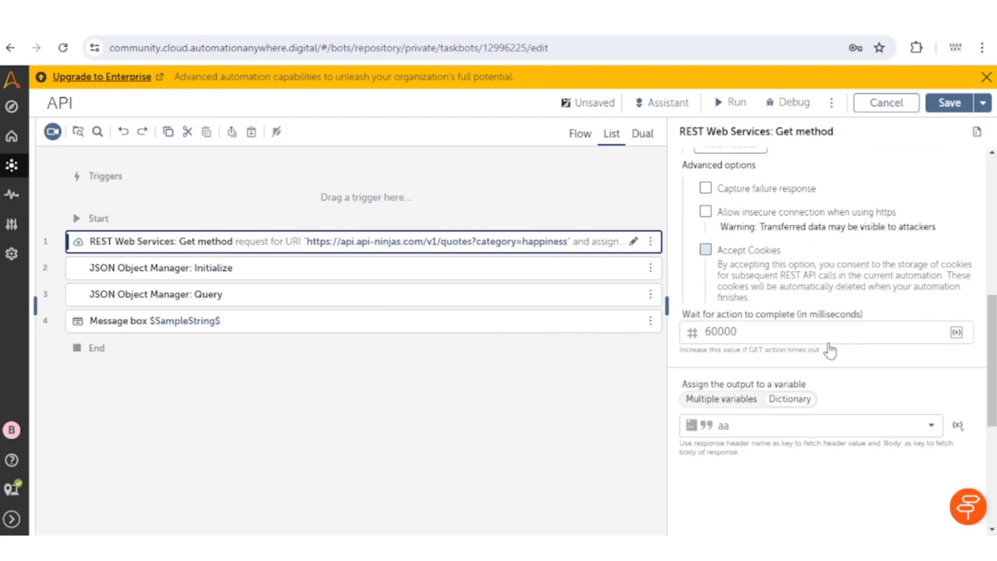
{"action": "scroll", "coordinate": [831, 348], "scroll_direction": "up", "scroll_amount": 5}
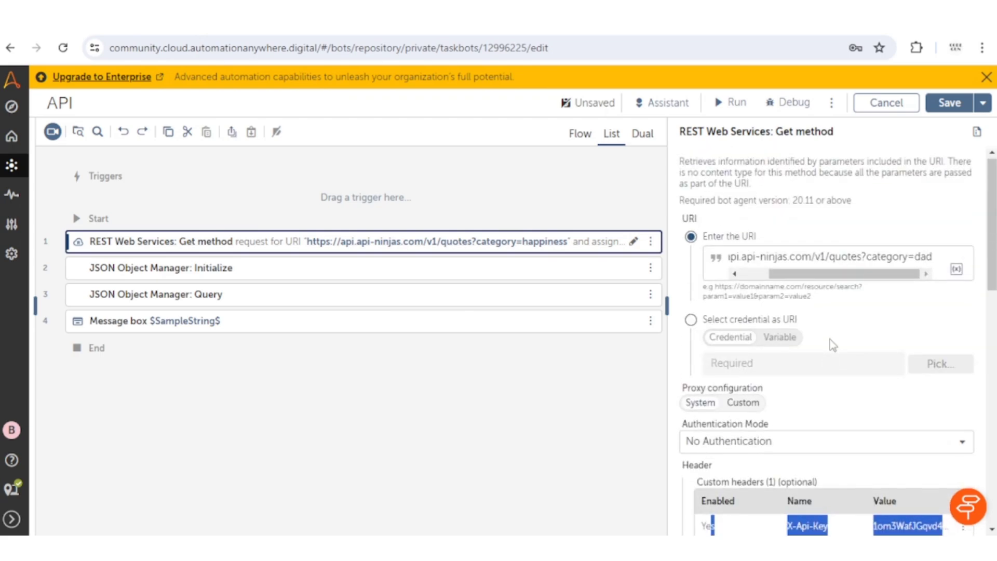
{"action": "scroll", "coordinate": [823, 340], "scroll_direction": "down", "scroll_amount": 6}
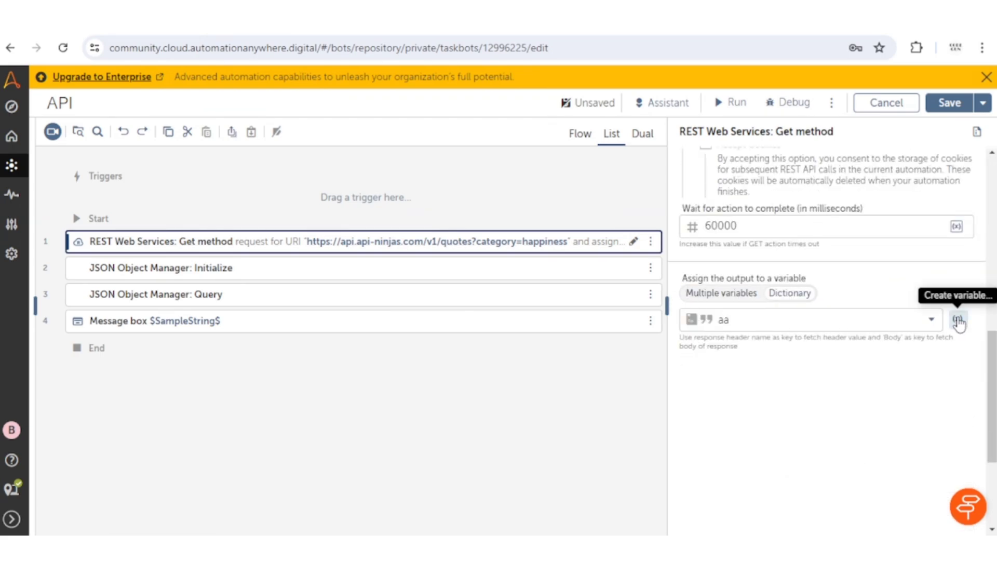
{"action": "left_click", "coordinate": [957, 319]}
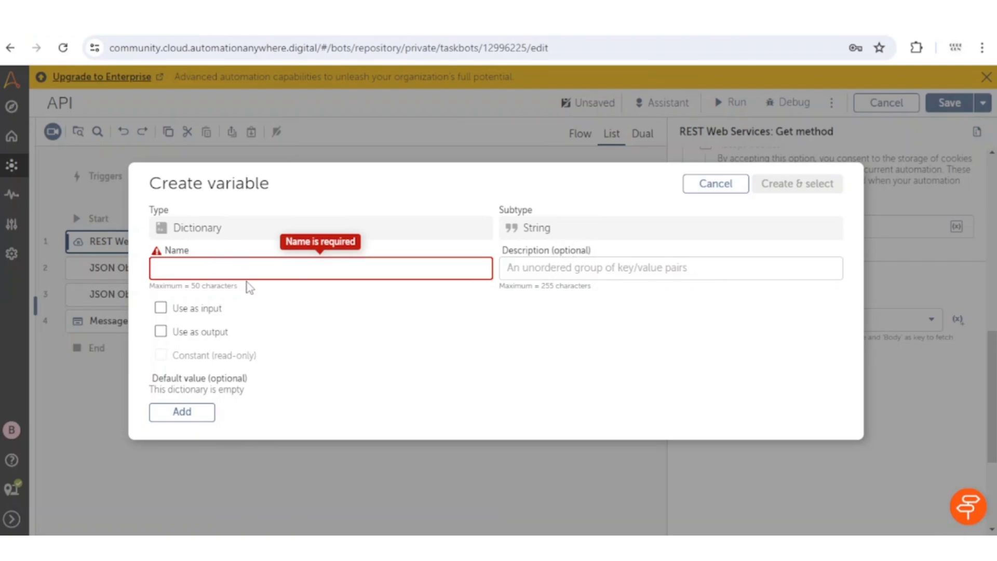
{"action": "left_click", "coordinate": [301, 270]}
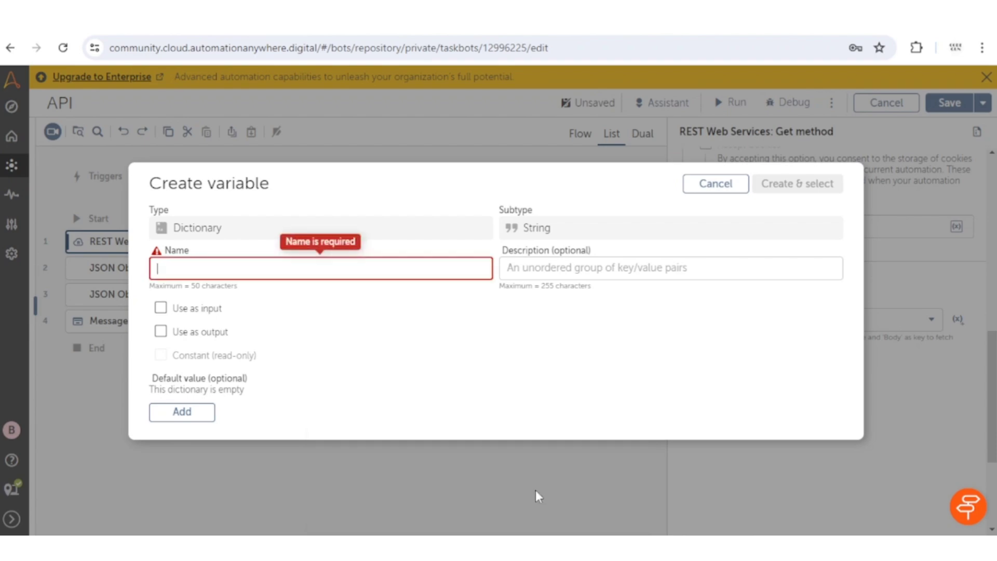
{"action": "left_click", "coordinate": [423, 491]}
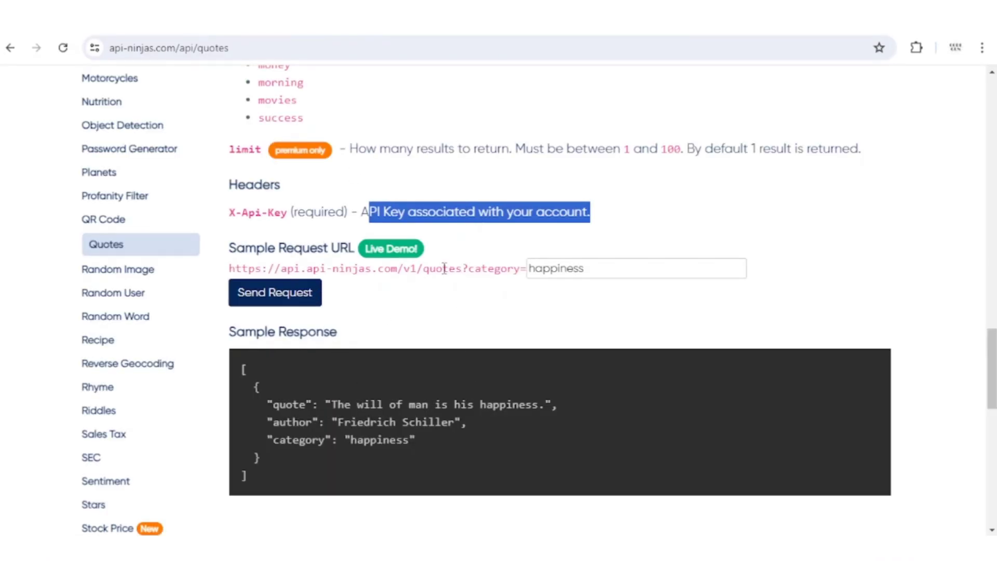
Highlight the base URL and the sample response's quote, author and category lines.
{"action": "left_click_drag", "start_coordinate": [404, 269], "coordinate": [626, 265]}
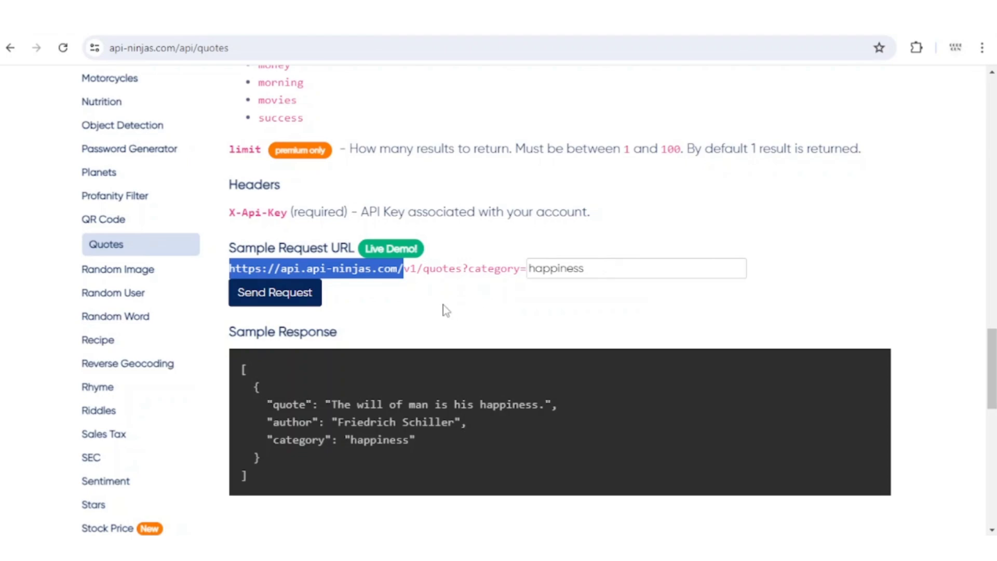
{"action": "scroll", "coordinate": [252, 273], "scroll_direction": "down", "scroll_amount": 1}
{"action": "left_click_drag", "start_coordinate": [234, 262], "coordinate": [350, 267]}
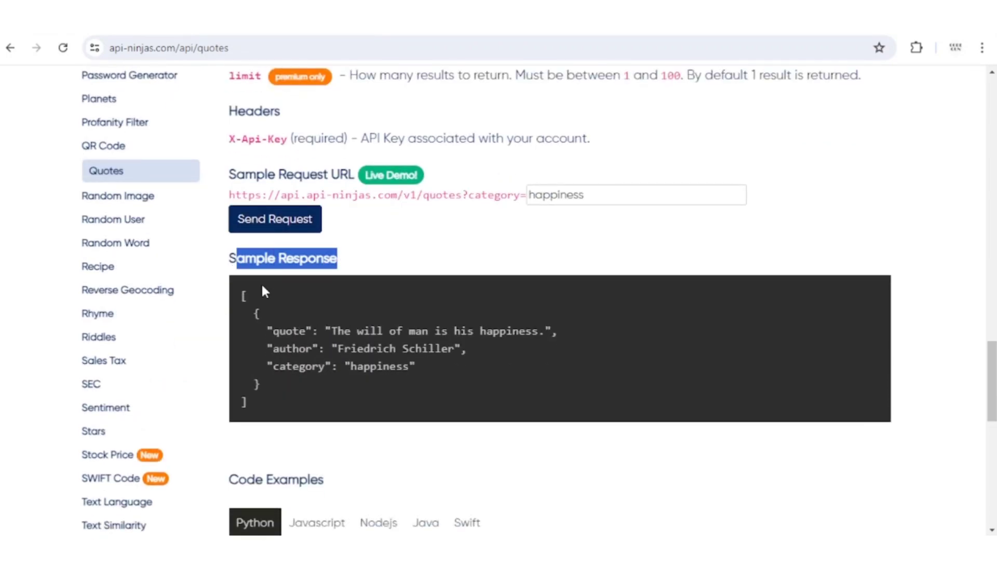
{"action": "left_click_drag", "start_coordinate": [241, 294], "coordinate": [280, 404]}
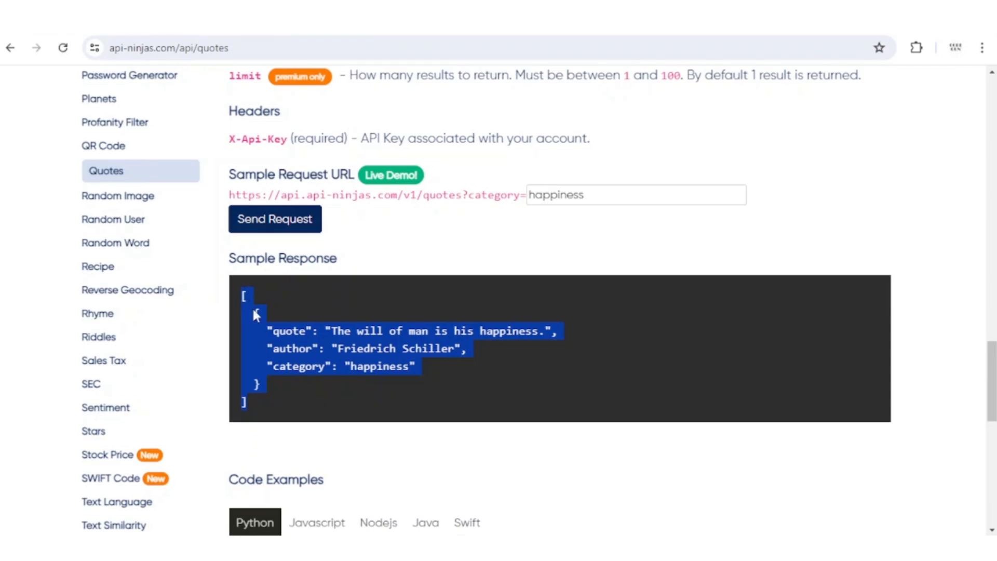
{"action": "left_click_drag", "start_coordinate": [268, 319], "coordinate": [447, 372]}
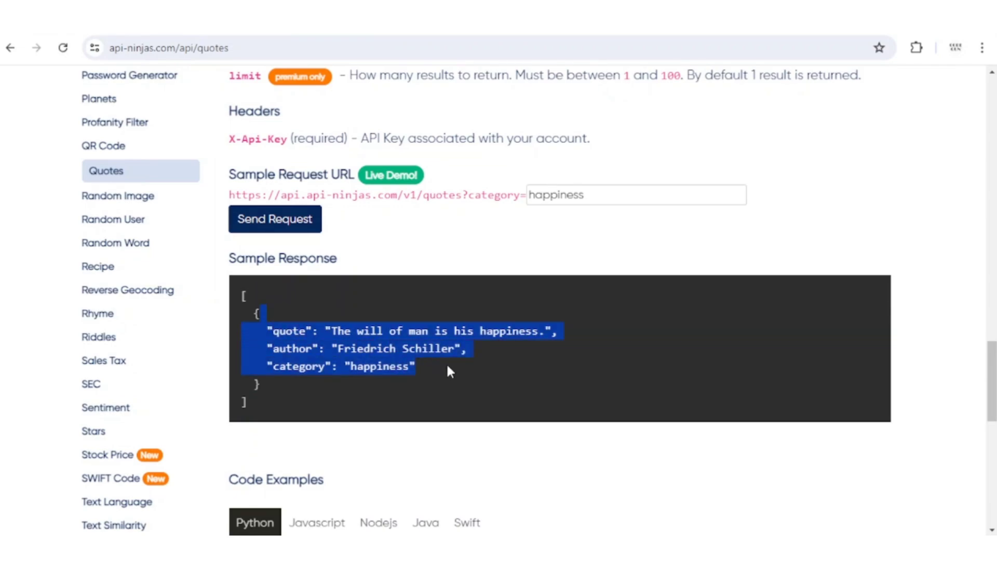
{"action": "left_click", "coordinate": [279, 327]}
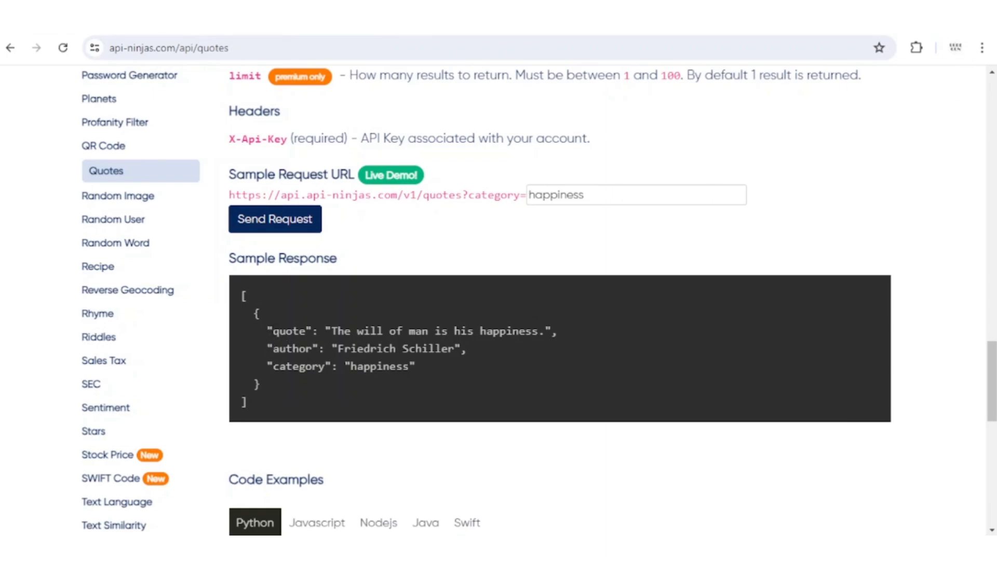
{"action": "left_click", "coordinate": [558, 486]}
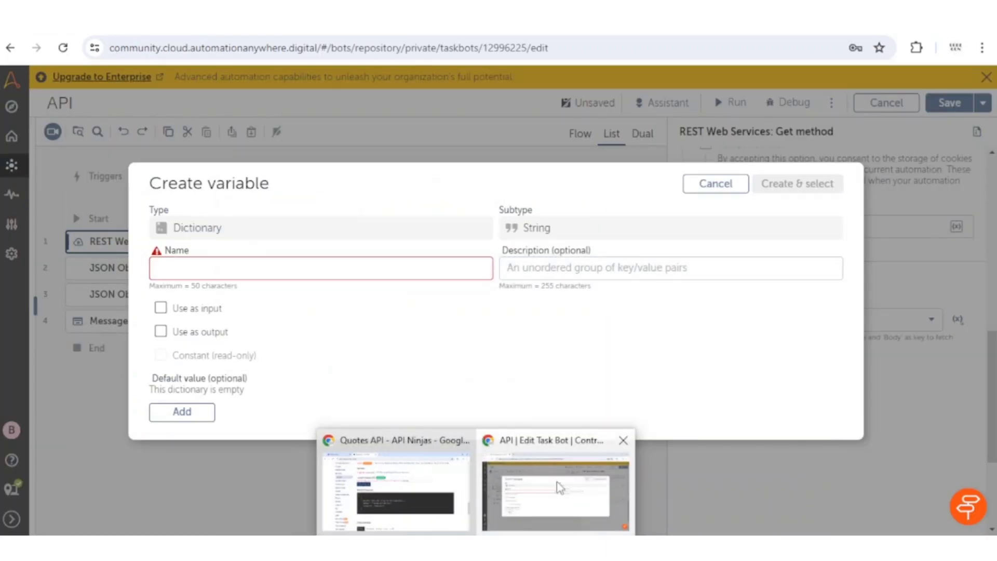
Cancel variable creation and delete the JSON Initialize, JSON Query and Message box steps.
{"action": "left_click", "coordinate": [717, 183]}
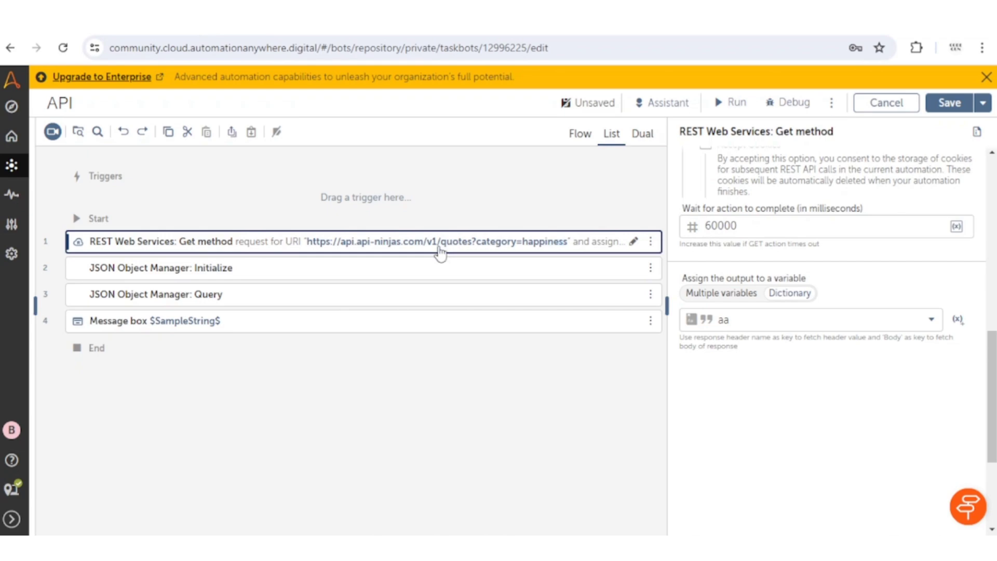
{"action": "left_click", "coordinate": [282, 269]}
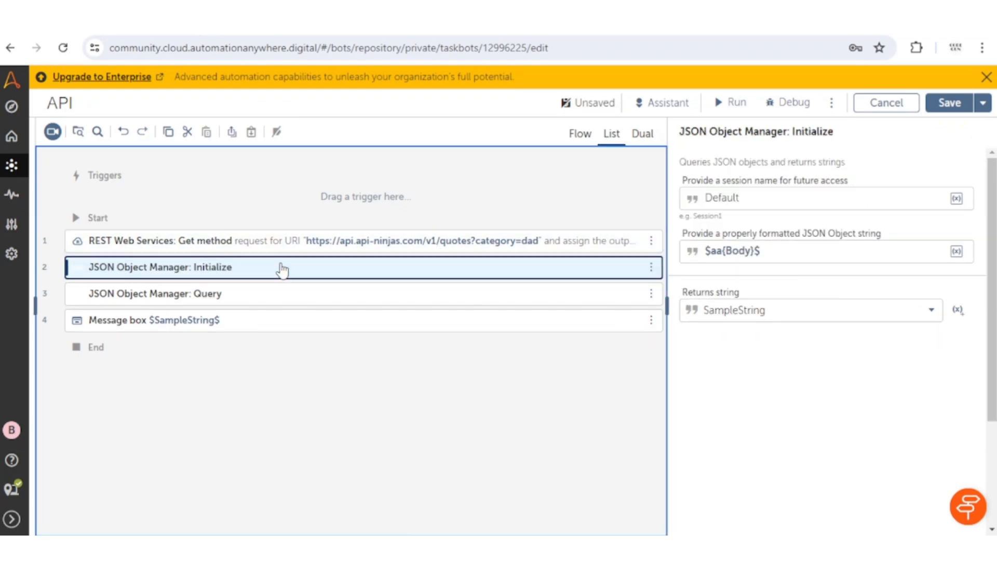
{"action": "key", "text": "Delete"}
{"action": "left_click", "coordinate": [284, 270]}
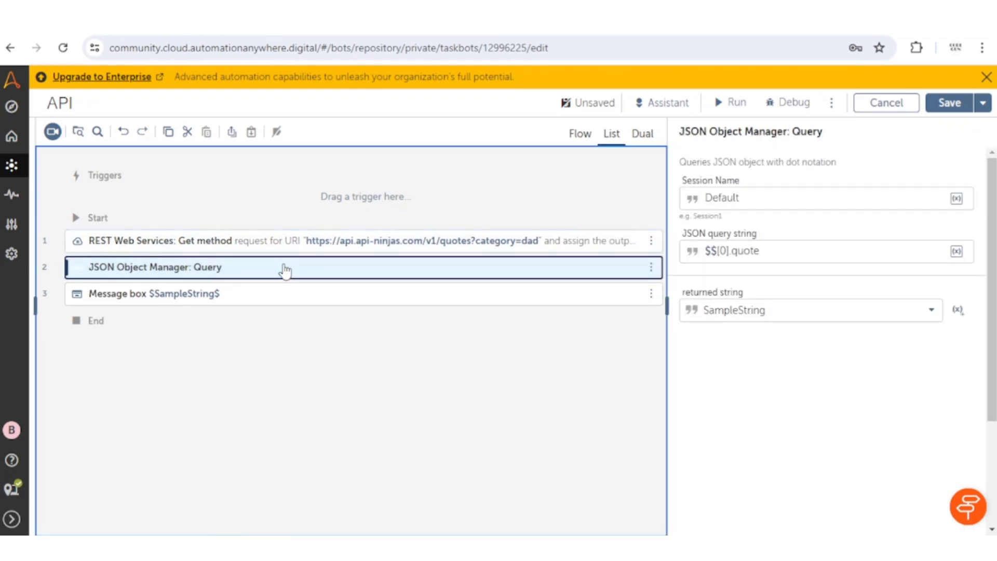
{"action": "key", "text": "Delete"}
{"action": "left_click", "coordinate": [288, 272]}
{"action": "key", "text": "Delete"}
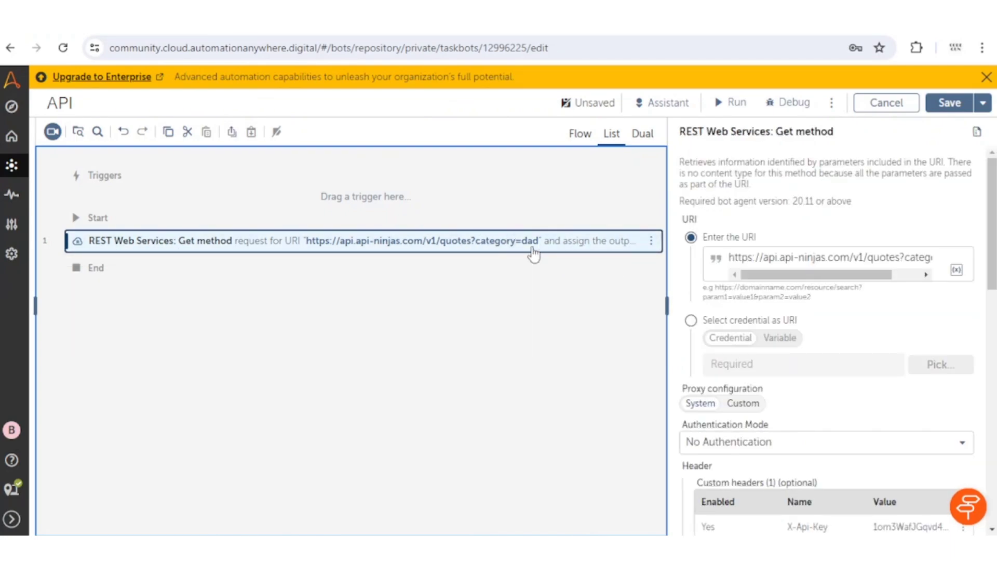
Create the Dictionary variable 'response' as the Get method's output.
{"action": "scroll", "coordinate": [728, 291], "scroll_direction": "down", "scroll_amount": 10}
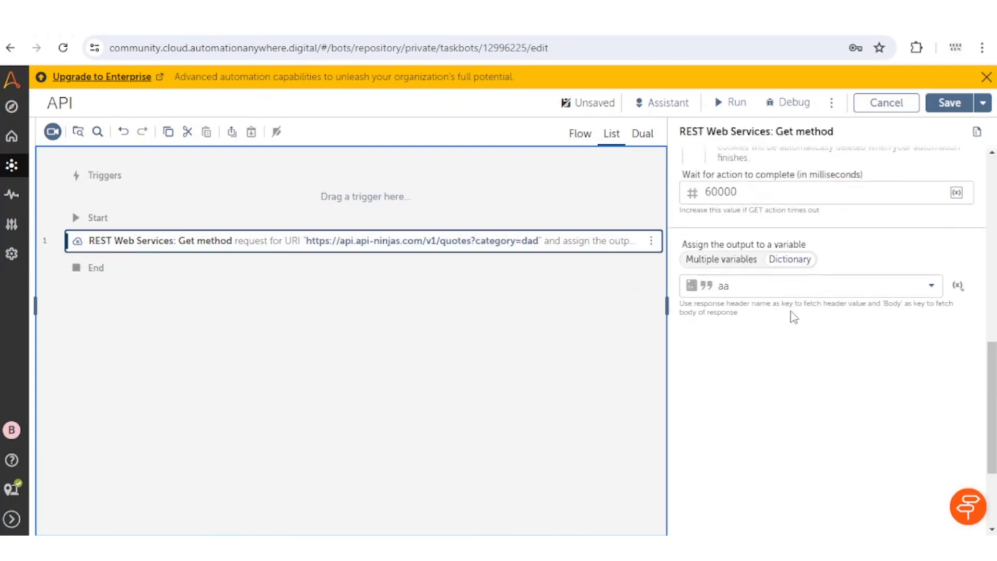
{"action": "scroll", "coordinate": [794, 317], "scroll_direction": "up", "scroll_amount": 3}
{"action": "scroll", "coordinate": [925, 301], "scroll_direction": "down", "scroll_amount": 3}
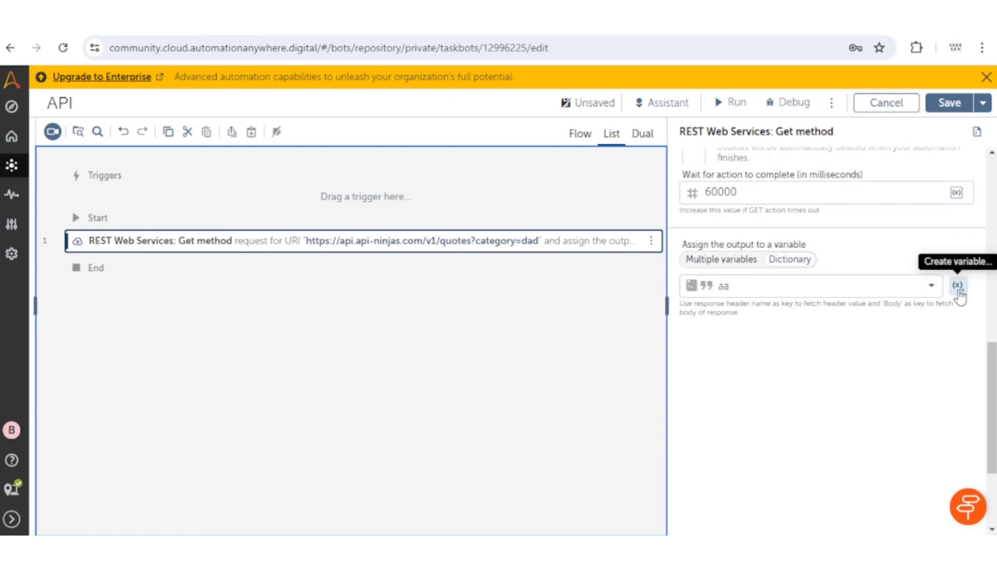
{"action": "left_click", "coordinate": [959, 287]}
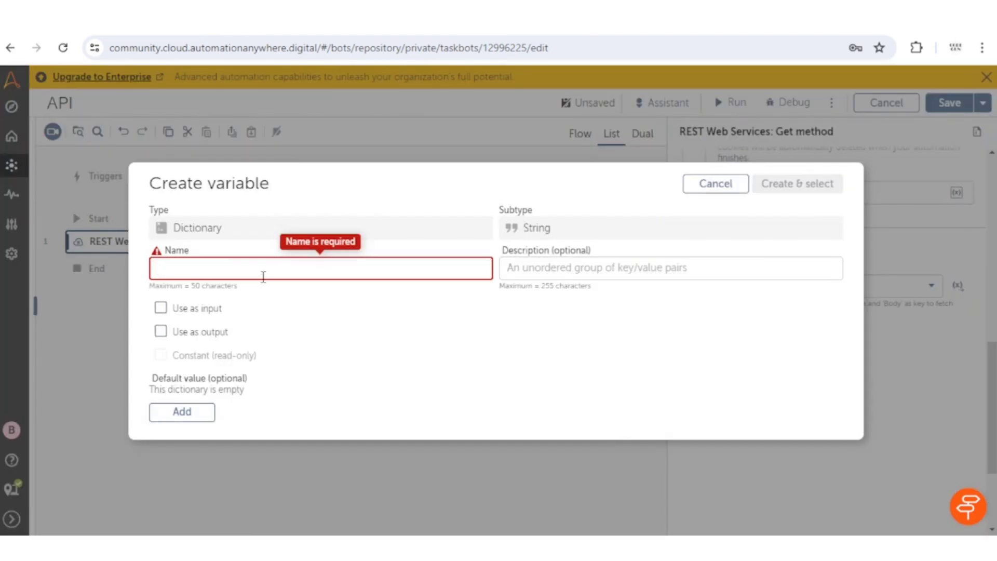
{"action": "type", "text": "response"}
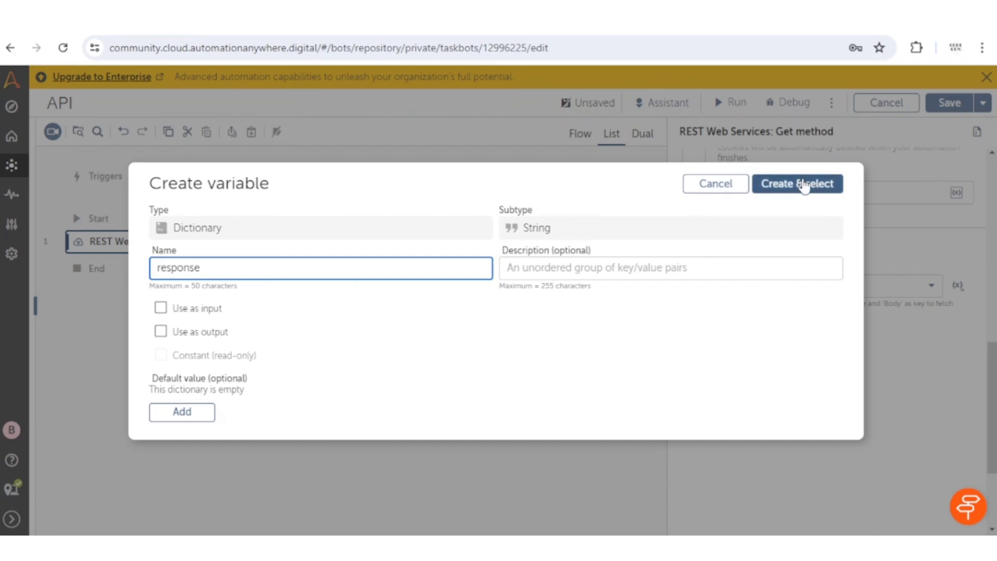
{"action": "left_click", "coordinate": [802, 184]}
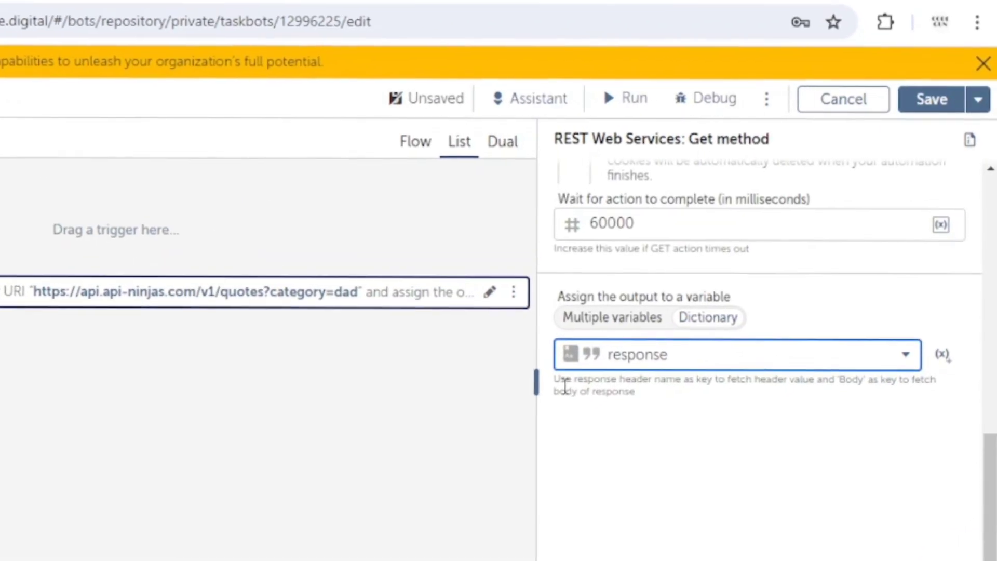
Review the helper note about the response Body key and keep response as output variable.
{"action": "left_click_drag", "start_coordinate": [735, 304], "coordinate": [780, 301]}
{"action": "left_click_drag", "start_coordinate": [695, 375], "coordinate": [841, 380]}
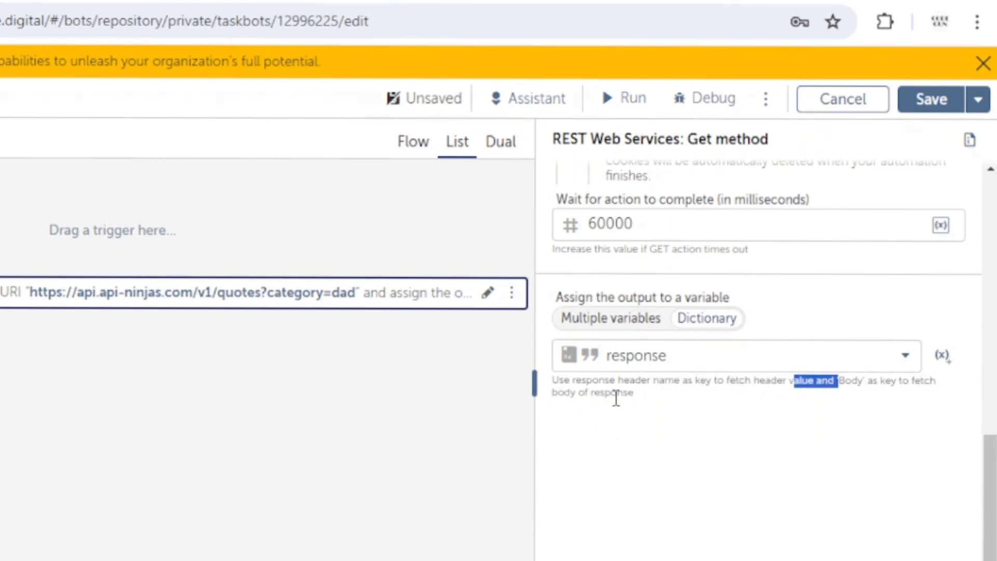
{"action": "left_click", "coordinate": [839, 413]}
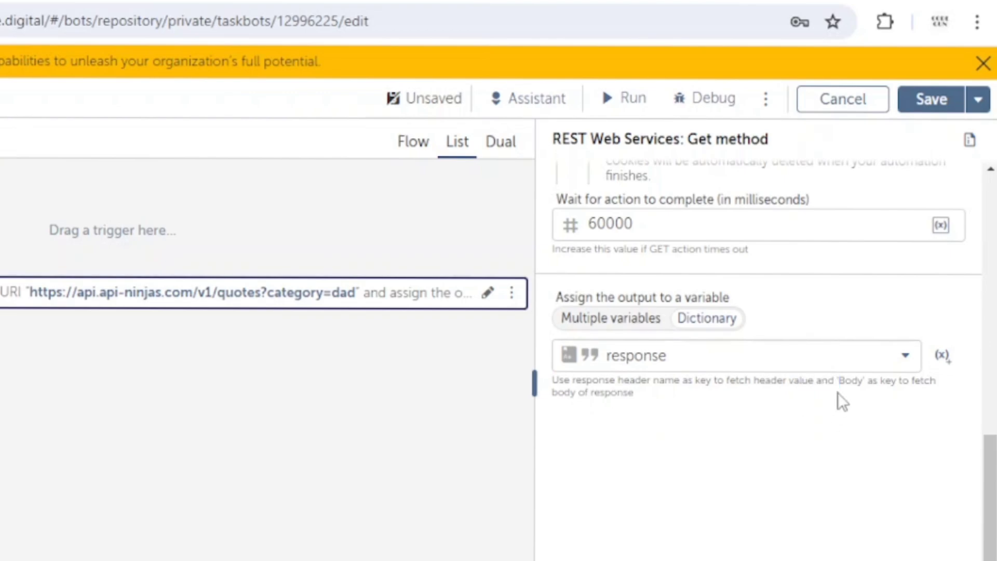
{"action": "triple_click", "coordinate": [855, 383]}
{"action": "left_click", "coordinate": [861, 364]}
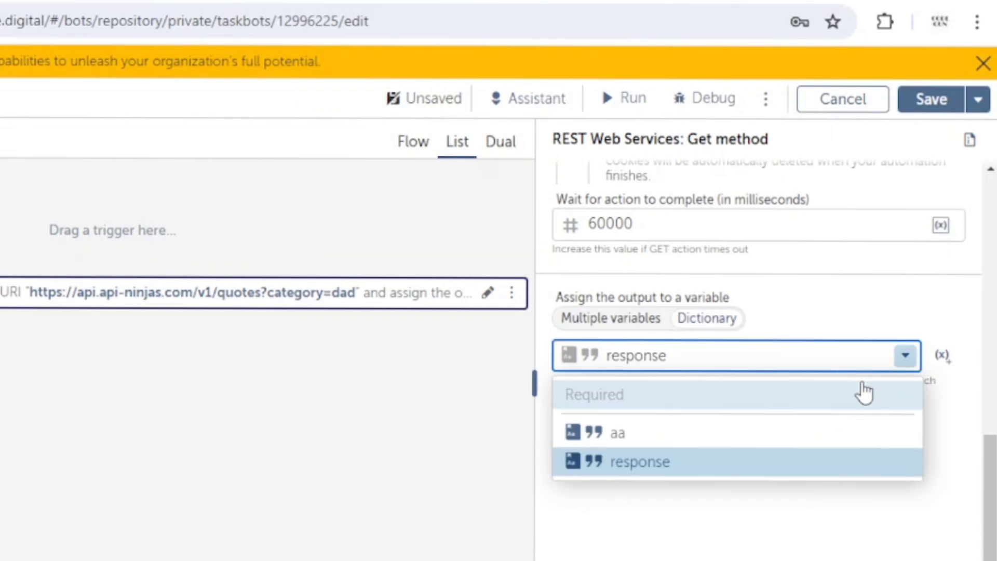
{"action": "left_click", "coordinate": [674, 462]}
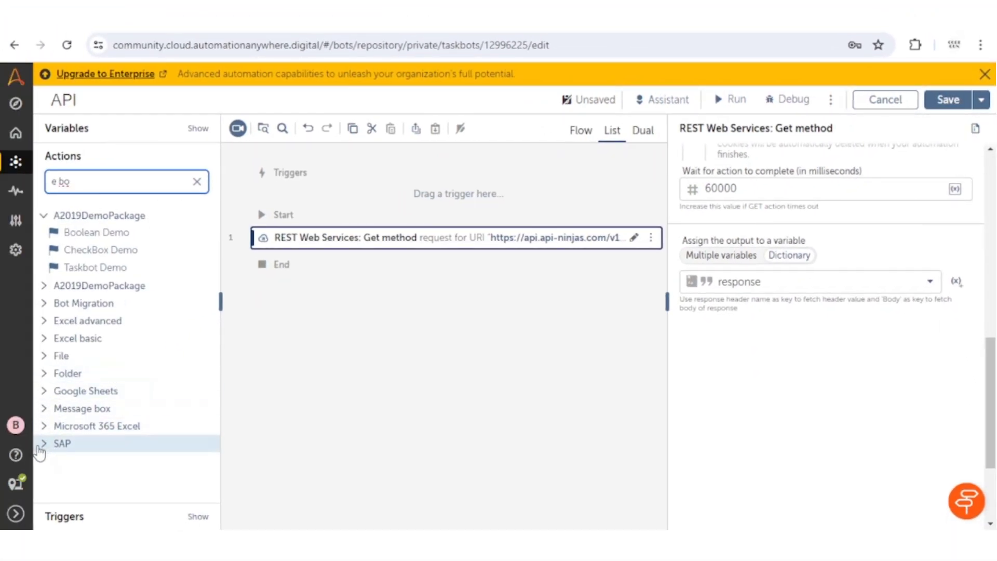
Add a Message box after the REST request showing $response{Body}$, then run the bot.
{"action": "left_click", "coordinate": [46, 363]}
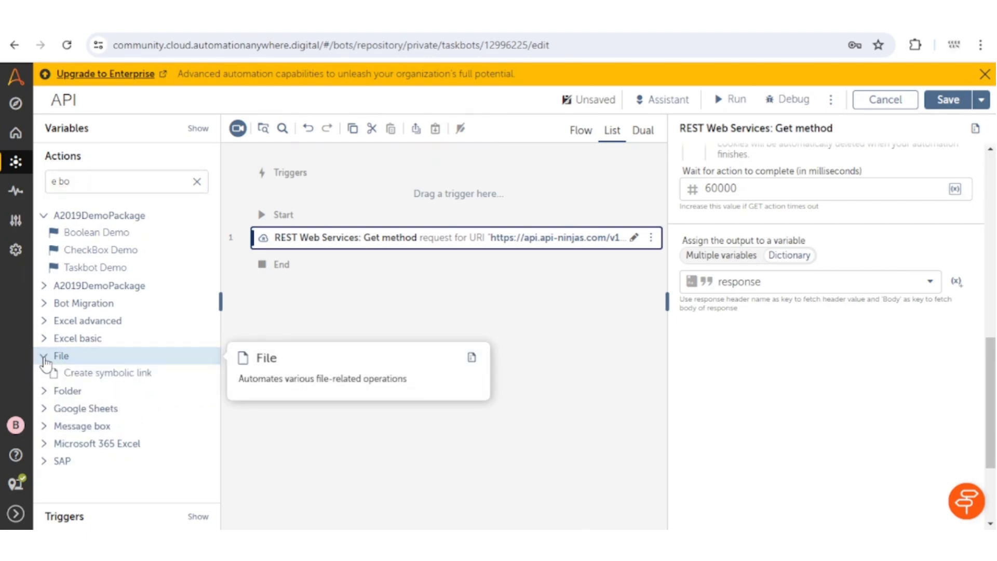
{"action": "left_click", "coordinate": [46, 363]}
{"action": "left_click", "coordinate": [49, 409]}
{"action": "left_click_drag", "start_coordinate": [67, 420], "coordinate": [383, 250]}
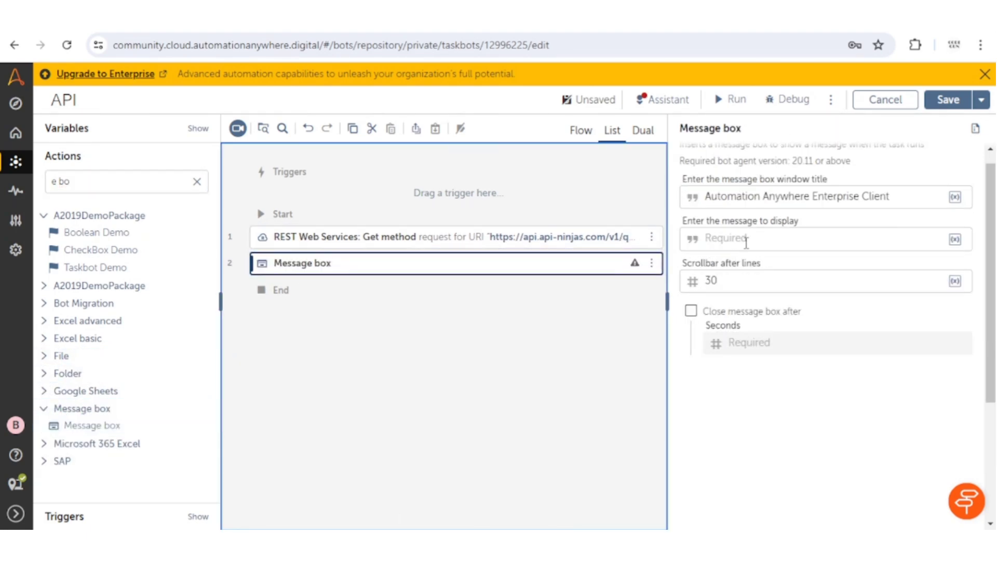
{"action": "left_click", "coordinate": [747, 243]}
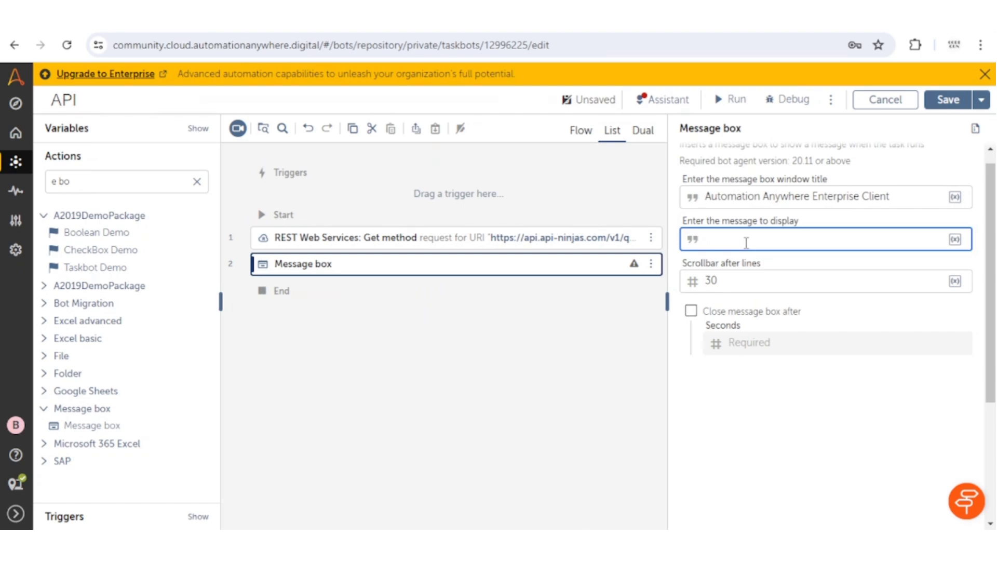
{"action": "type", "text": "$res"}
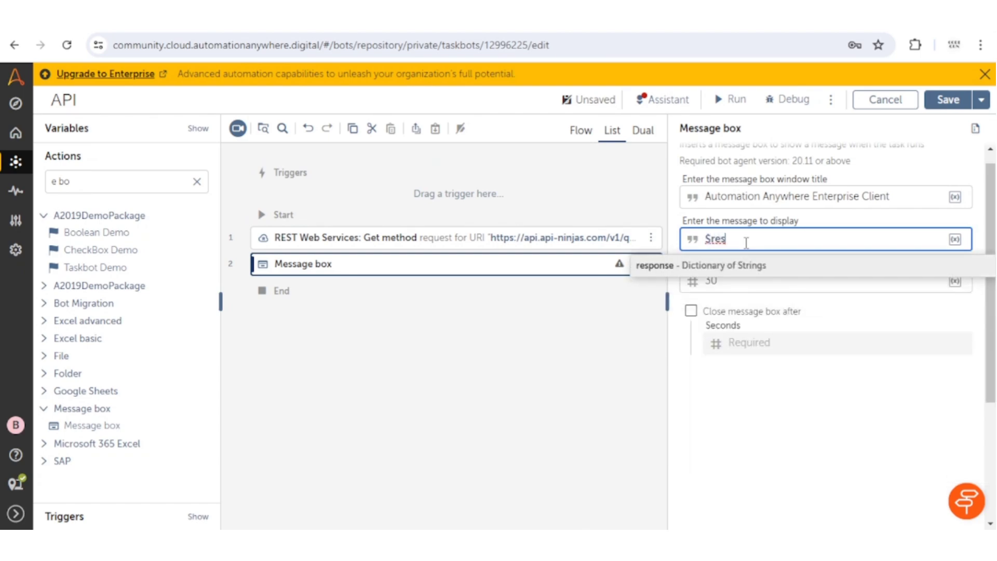
{"action": "key", "text": "Return"}
{"action": "type", "text": "{}"}
{"action": "type", "text": "Body"}
{"action": "left_click", "coordinate": [735, 98]}
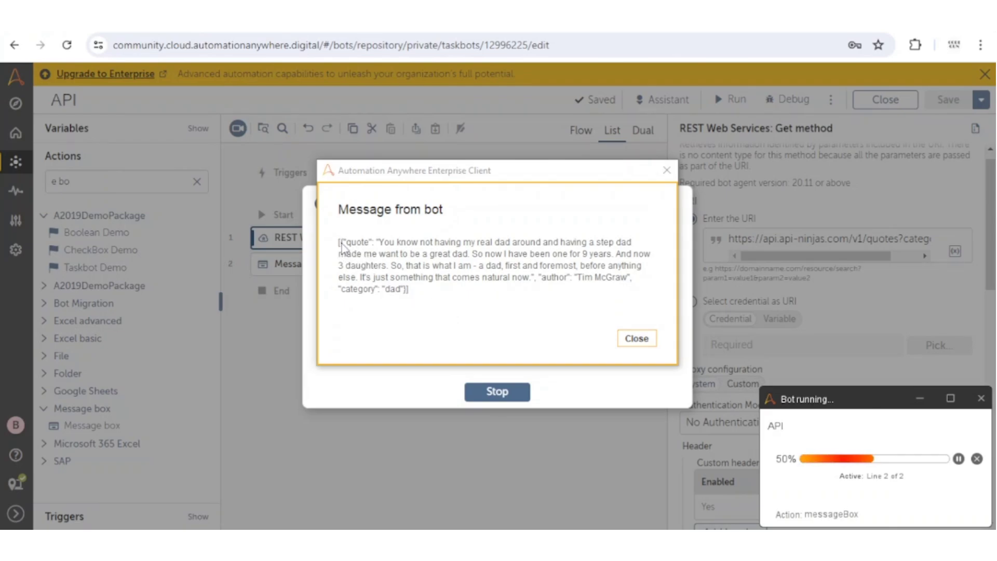
Inspect the raw JSON response's quote, author and category keys against the API Ninjas sample.
{"action": "left_click_drag", "start_coordinate": [344, 242], "coordinate": [370, 243]}
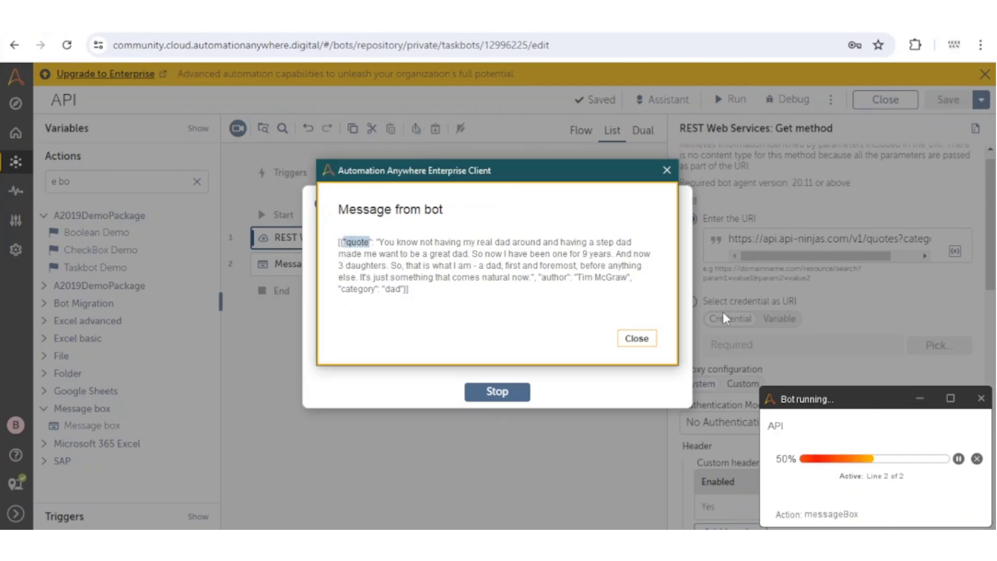
{"action": "double_click", "coordinate": [557, 278]}
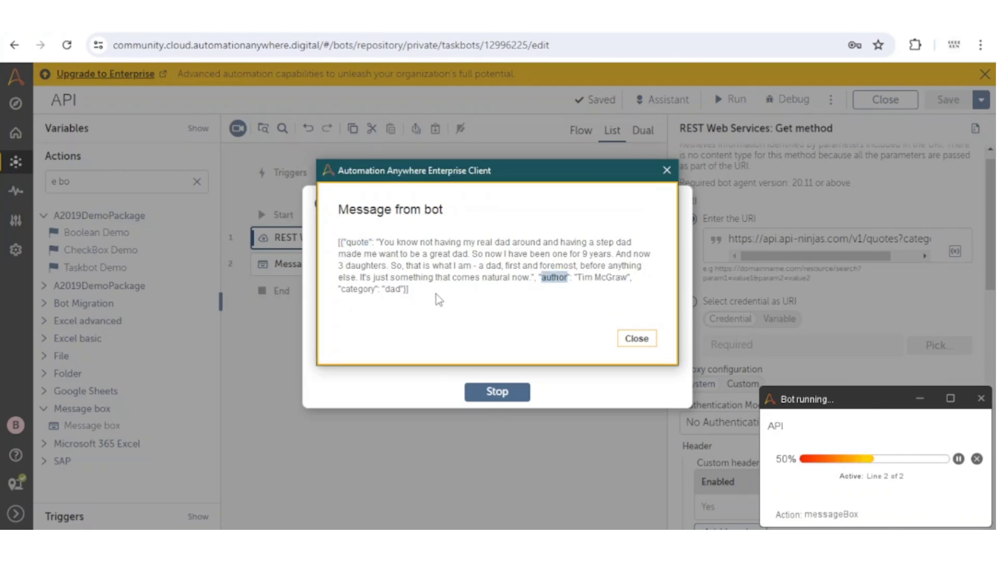
{"action": "left_click_drag", "start_coordinate": [355, 291], "coordinate": [341, 289]}
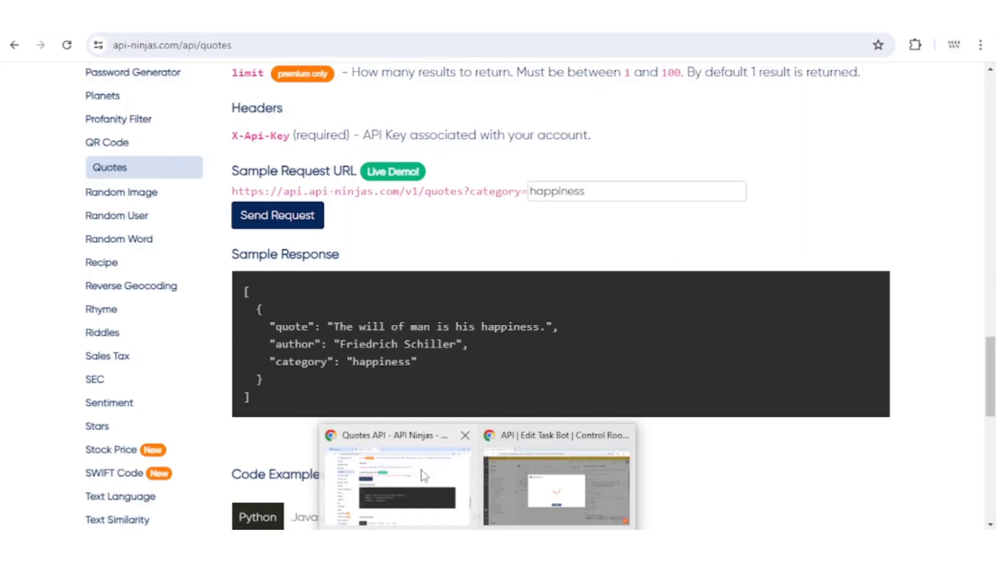
{"action": "left_click", "coordinate": [422, 470]}
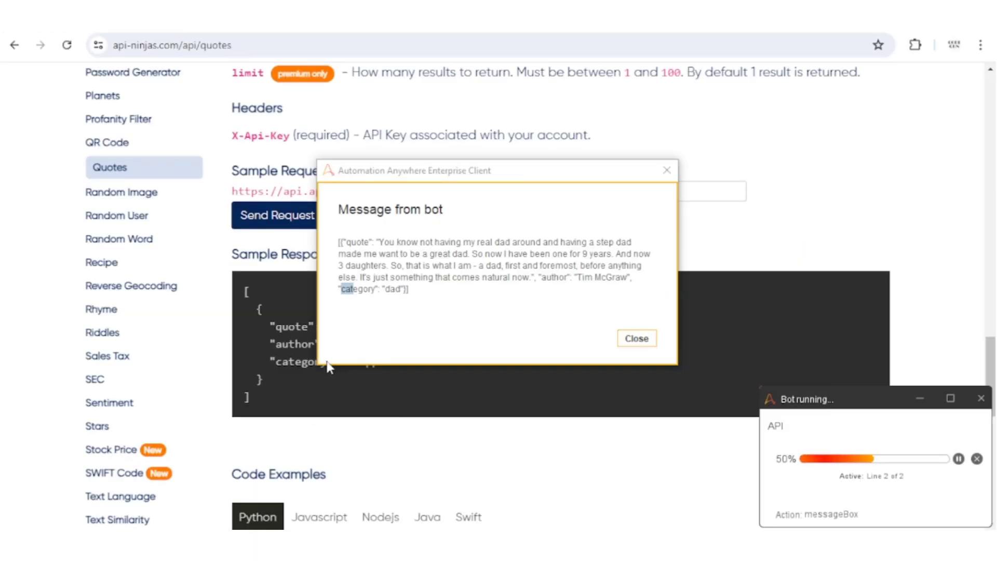
{"action": "left_click_drag", "start_coordinate": [470, 167], "coordinate": [596, 146]}
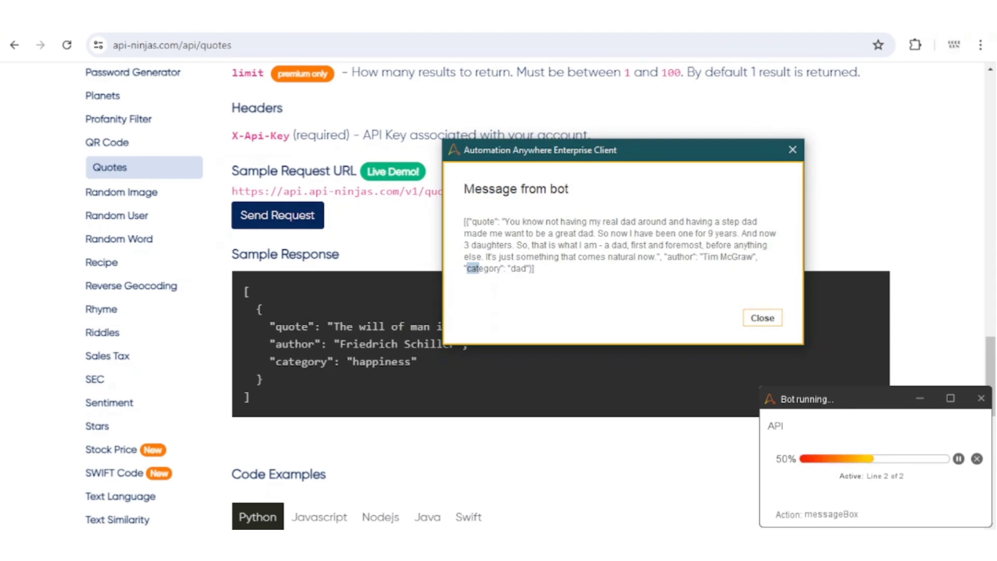
{"action": "key", "text": "alt+Tab"}
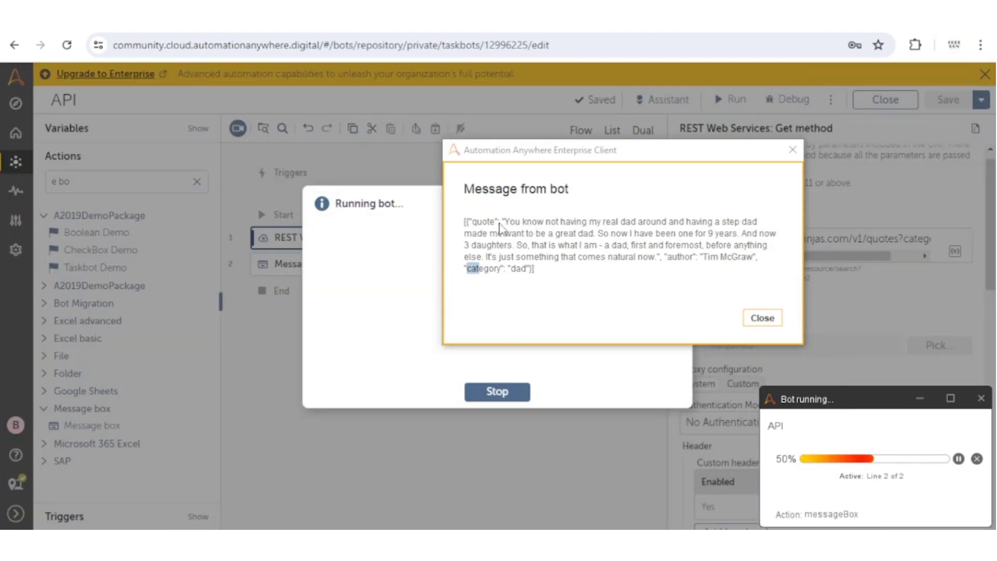
{"action": "left_click_drag", "start_coordinate": [465, 224], "coordinate": [550, 271]}
{"action": "left_click", "coordinate": [550, 271]}
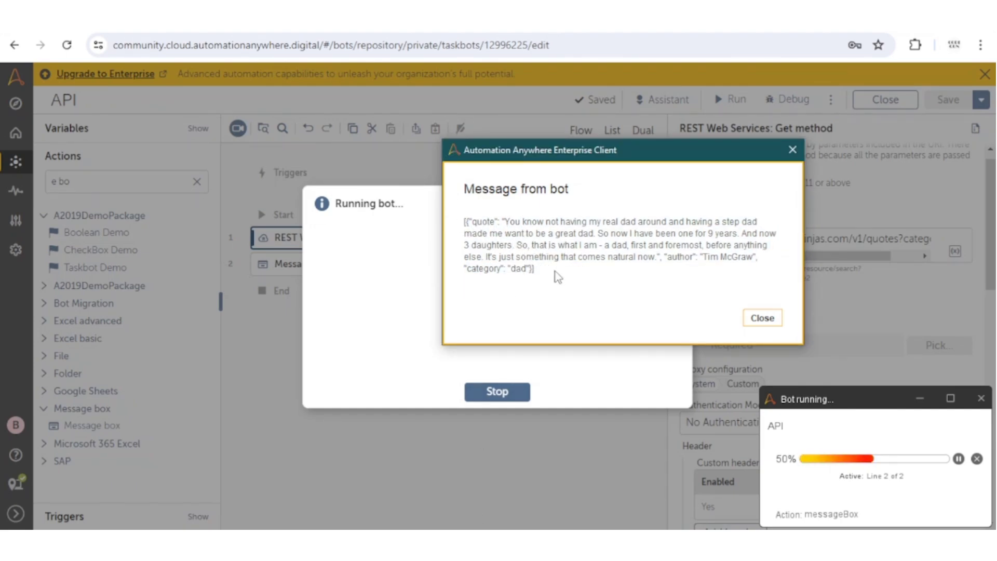
{"action": "double_click", "coordinate": [474, 222]}
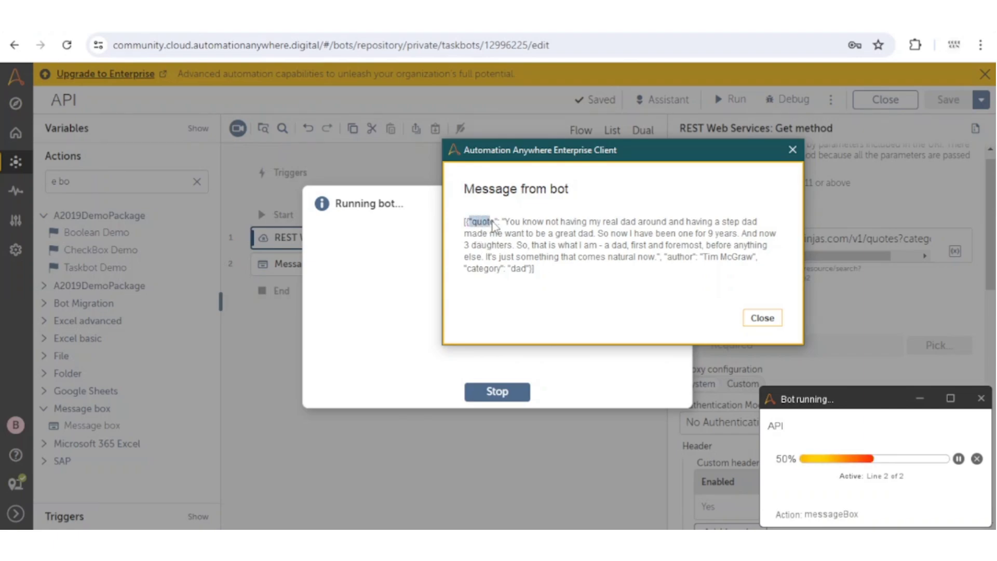
{"action": "left_click_drag", "start_coordinate": [538, 269], "coordinate": [453, 228]}
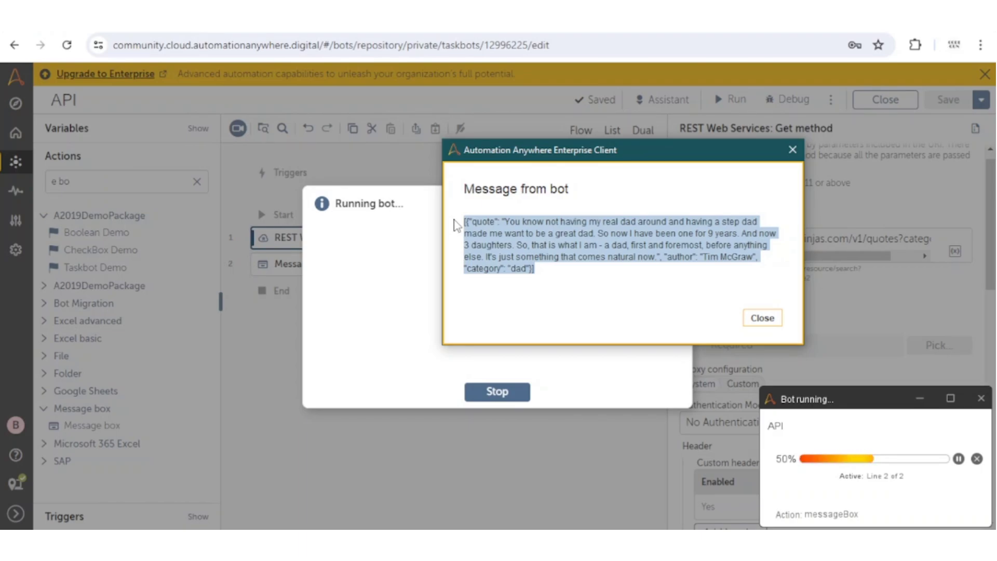
{"action": "left_click", "coordinate": [536, 272]}
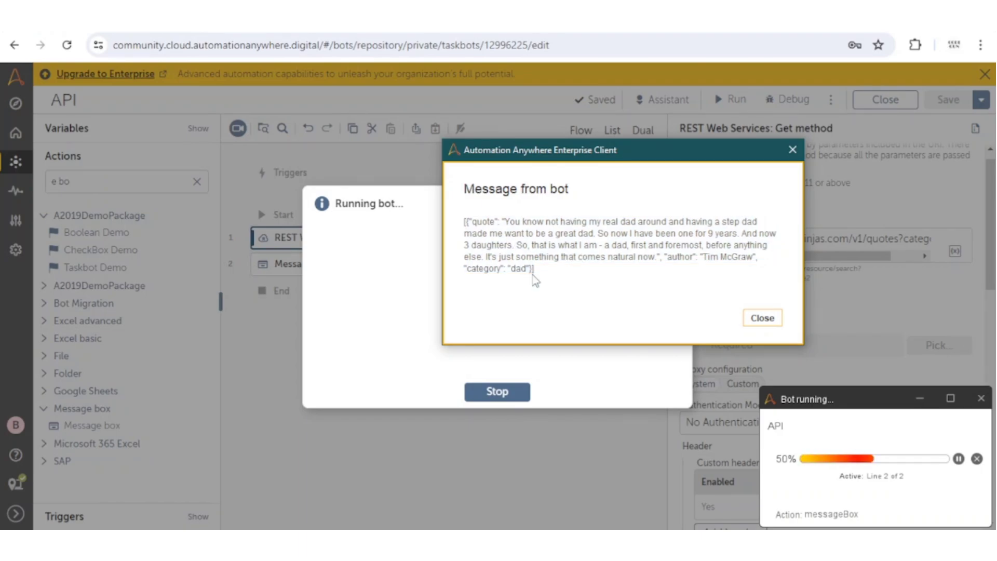
{"action": "double_click", "coordinate": [475, 223]}
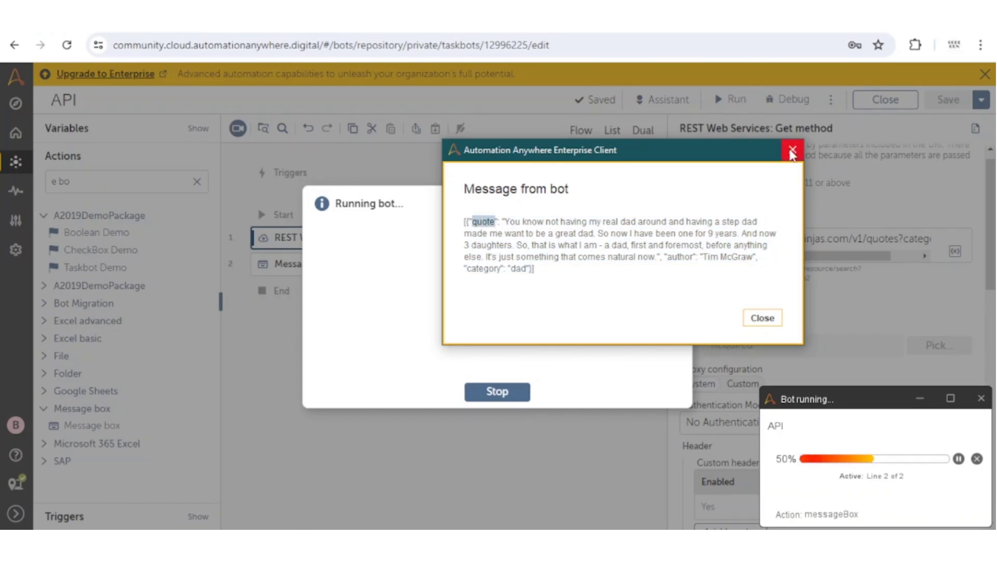
Close the bot message to end the run and clear the Actions search box.
{"action": "left_click", "coordinate": [792, 152]}
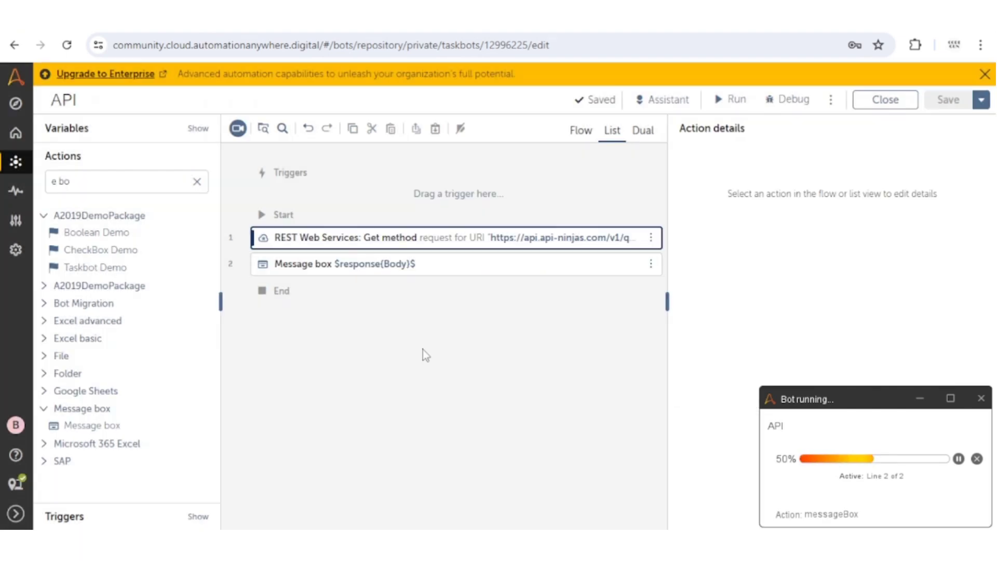
{"action": "left_click", "coordinate": [199, 188]}
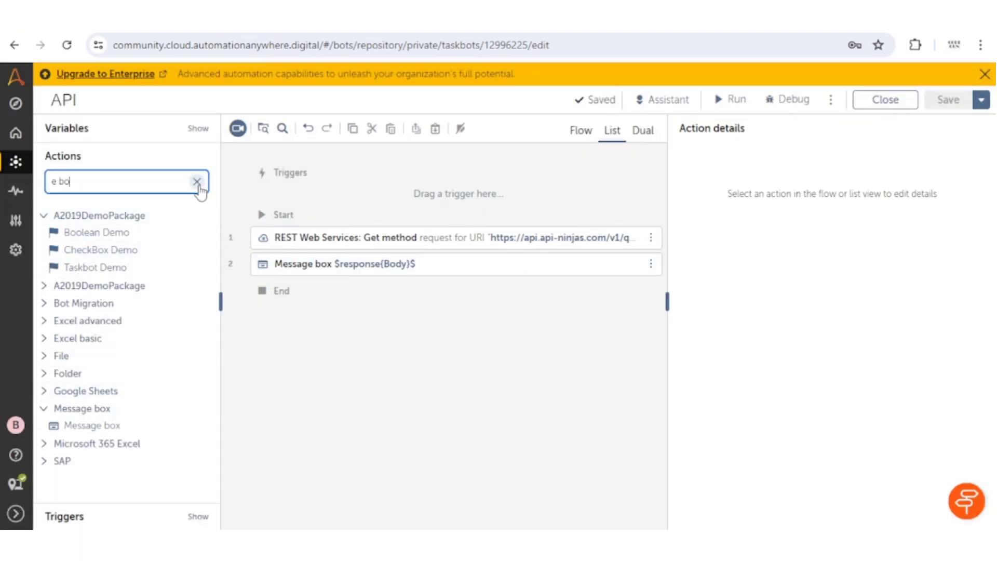
{"action": "left_click", "coordinate": [197, 182]}
Search 'json' and add JSON Object Manager Initialize and Query steps after the REST call.
{"action": "type", "text": "js"}
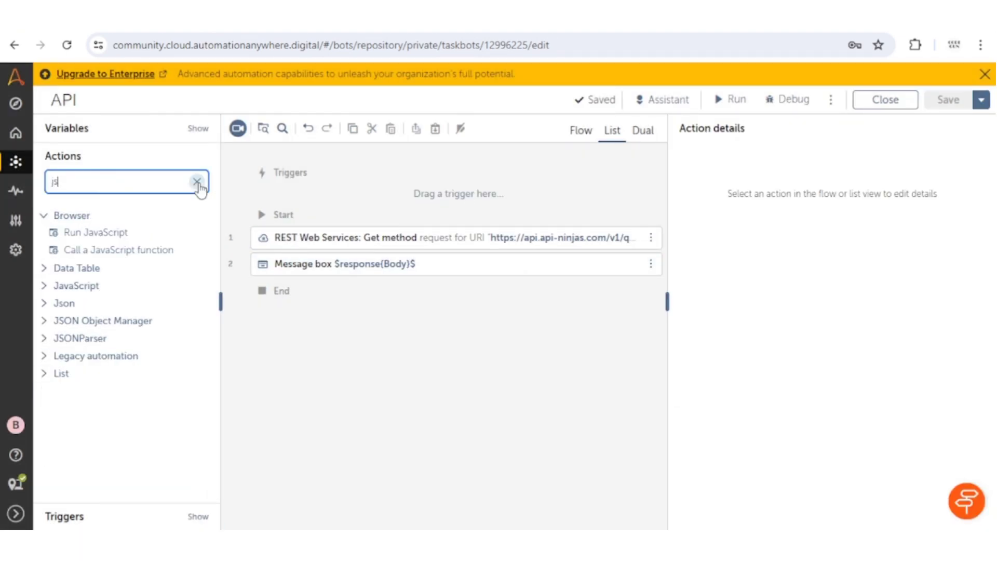
{"action": "type", "text": "on"}
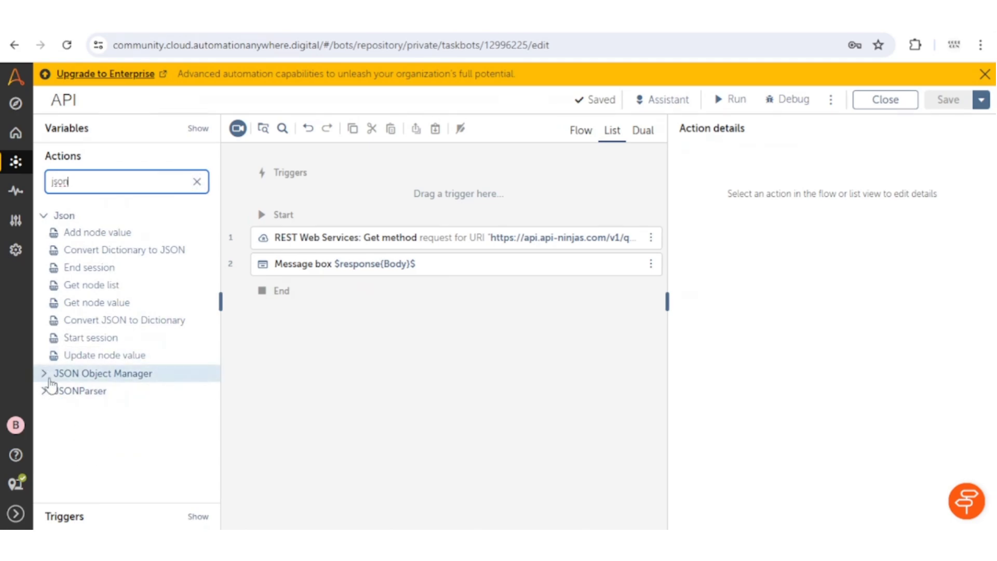
{"action": "left_click", "coordinate": [45, 374]}
{"action": "left_click_drag", "start_coordinate": [140, 424], "coordinate": [625, 219]}
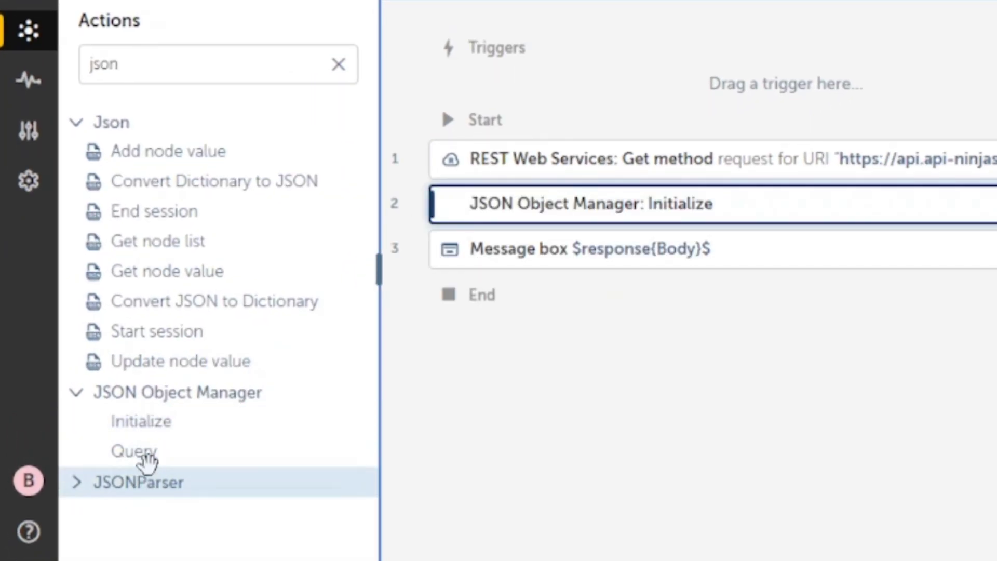
{"action": "left_click_drag", "start_coordinate": [142, 460], "coordinate": [696, 228]}
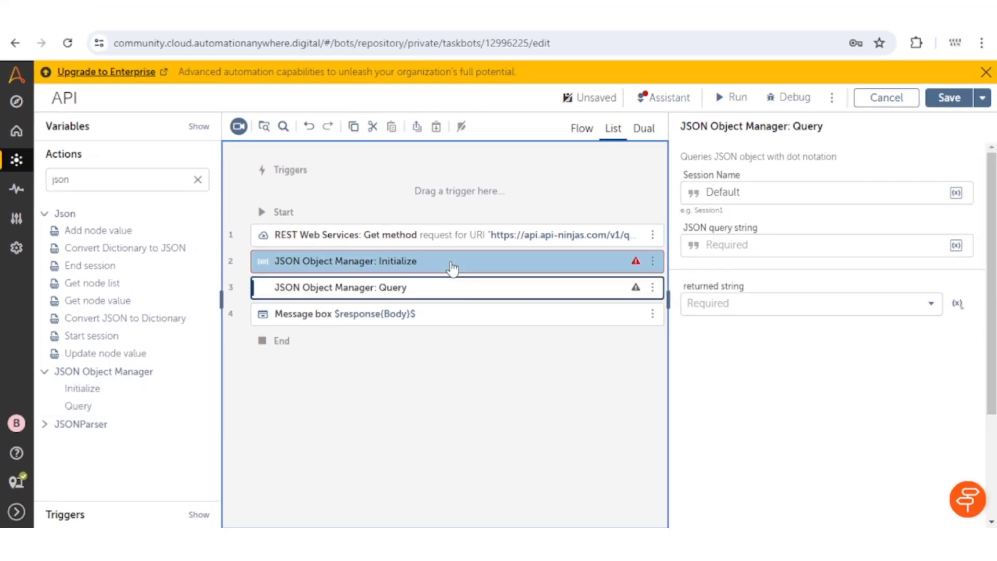
Set Initialize to session Default, JSON string $response{Body}$, and output SampleString.
{"action": "left_click", "coordinate": [452, 268]}
{"action": "left_click", "coordinate": [419, 315]}
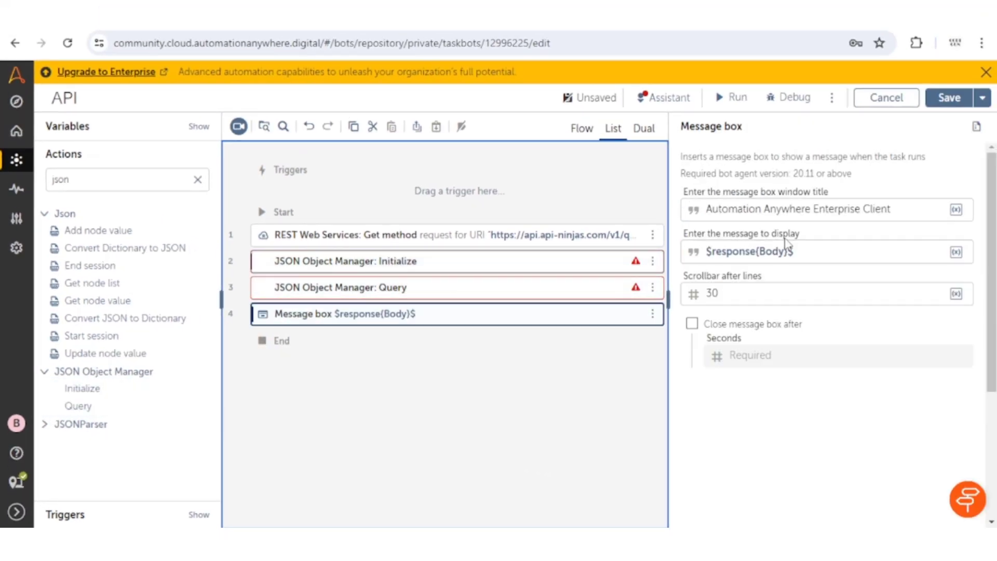
{"action": "left_click_drag", "start_coordinate": [799, 252], "coordinate": [696, 254]}
{"action": "key", "text": "ctrl+c"}
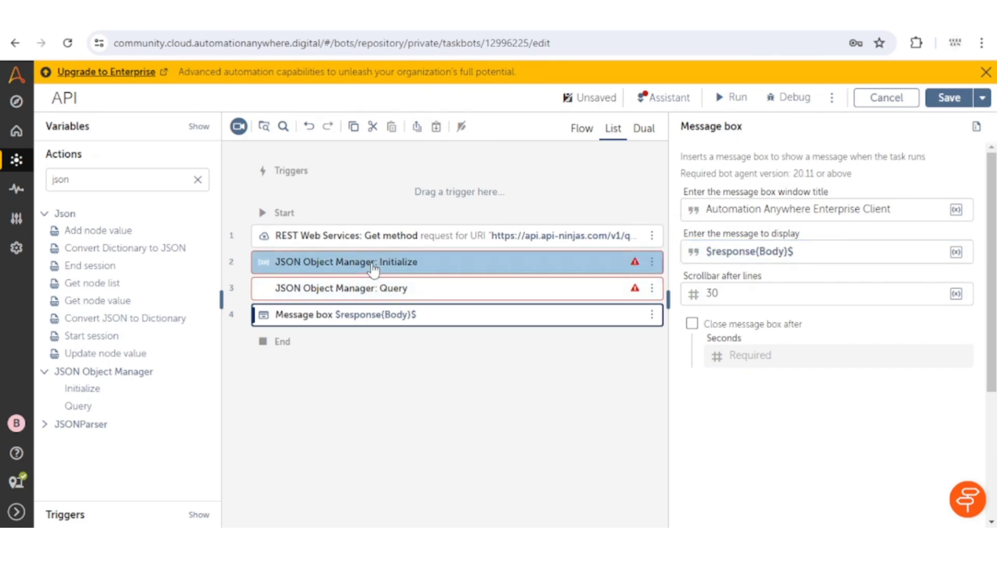
{"action": "left_click", "coordinate": [408, 261]}
{"action": "left_click", "coordinate": [752, 187]}
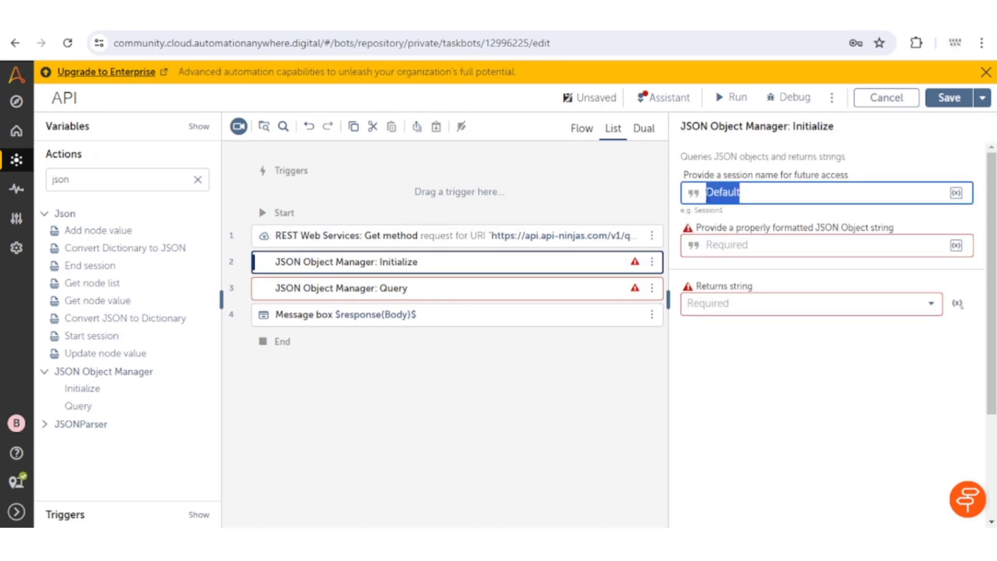
{"action": "left_click", "coordinate": [740, 244]}
{"action": "key", "text": "ctrl+v"}
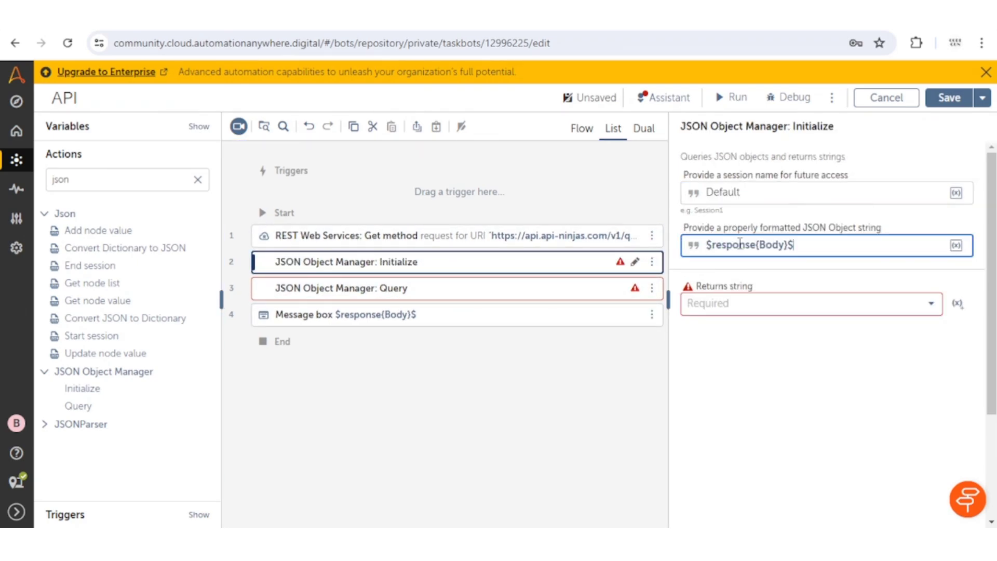
{"action": "left_click", "coordinate": [733, 307]}
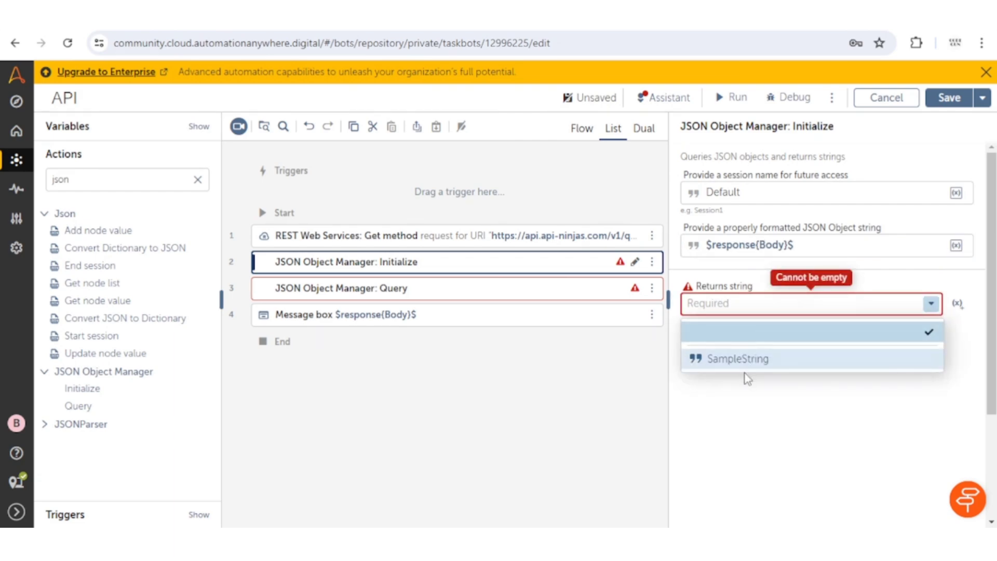
{"action": "left_click", "coordinate": [748, 357]}
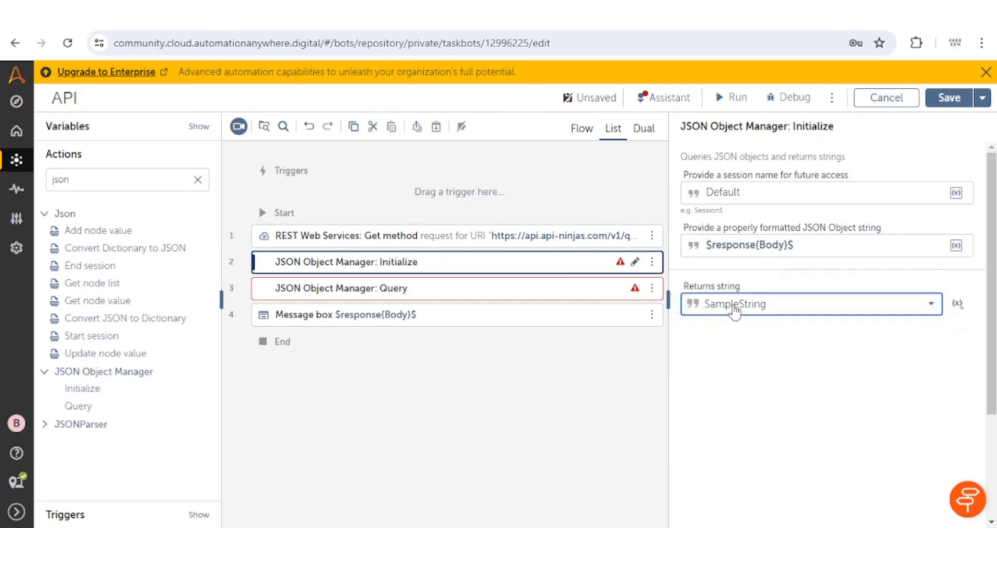
{"action": "left_click", "coordinate": [333, 294]}
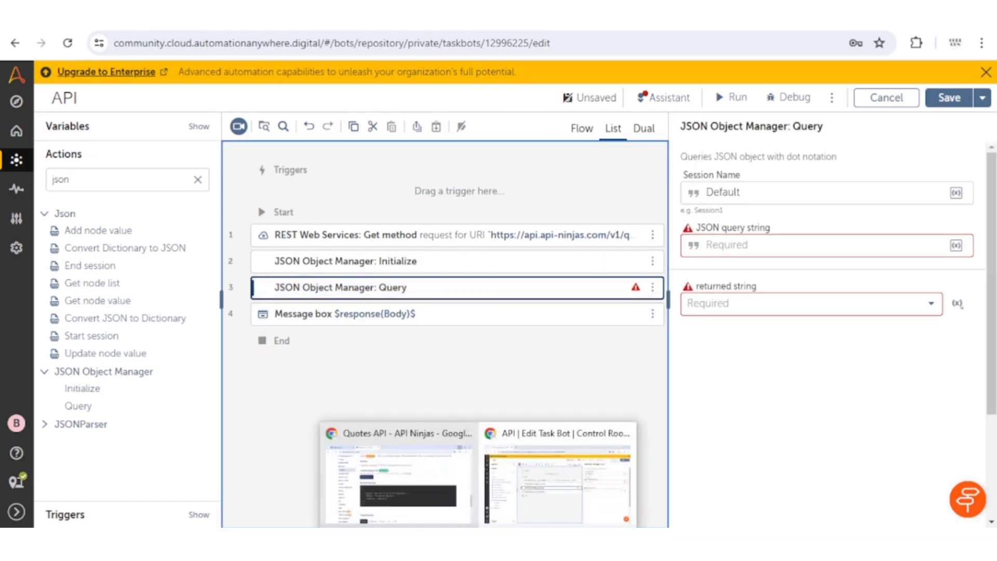
{"action": "left_click", "coordinate": [452, 475]}
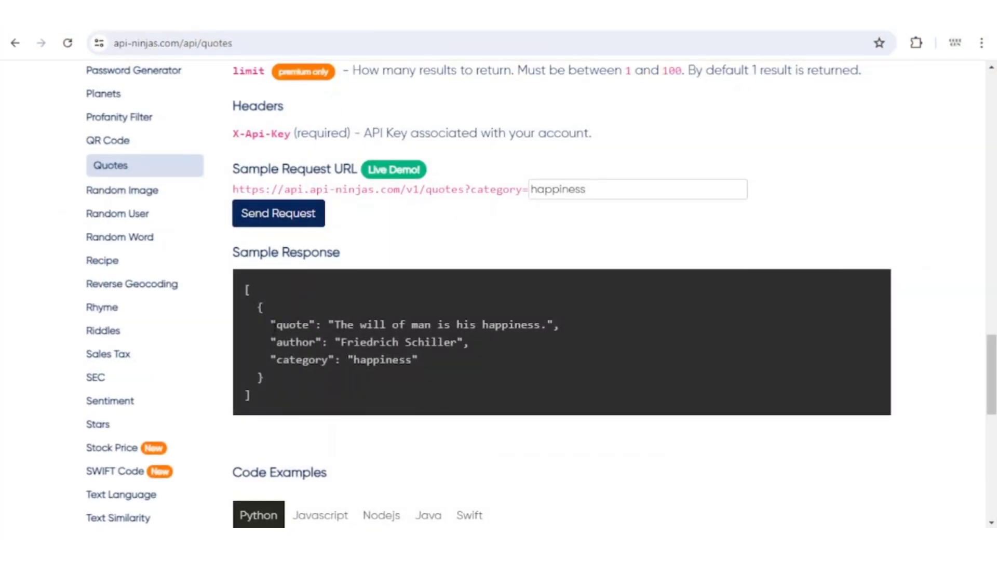
{"action": "left_click_drag", "start_coordinate": [274, 327], "coordinate": [309, 326]}
{"action": "key", "text": "ctrl+c"}
{"action": "left_click_drag", "start_coordinate": [245, 287], "coordinate": [262, 390]}
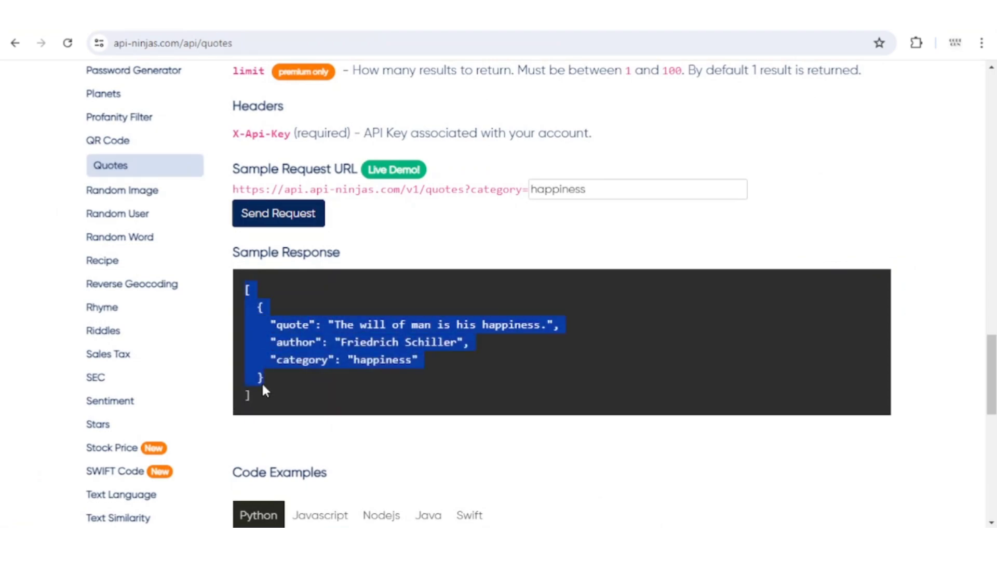
{"action": "key", "text": "alt+Tab"}
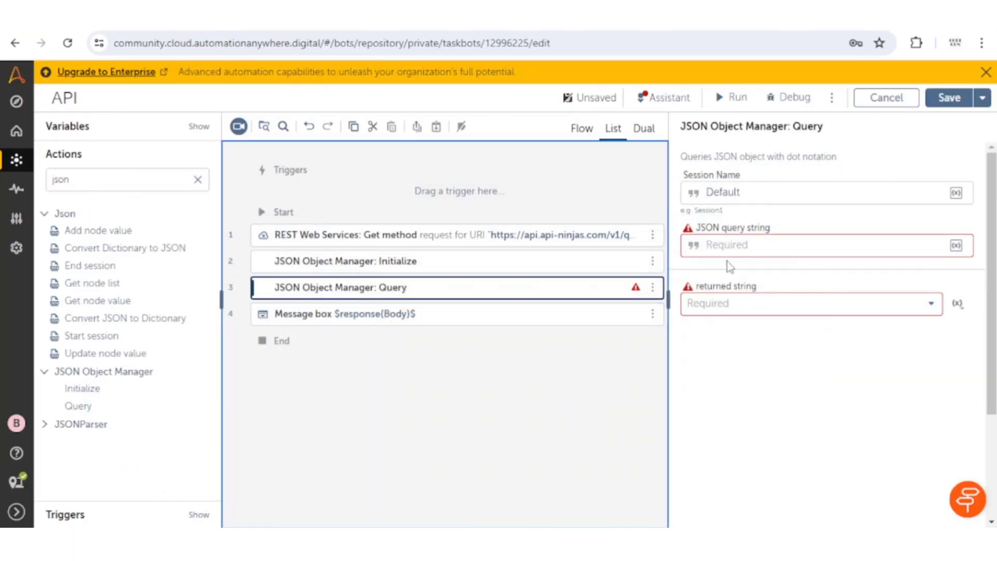
Enter $$[0].quote as the Query step's JSON query string.
{"action": "left_click", "coordinate": [731, 250]}
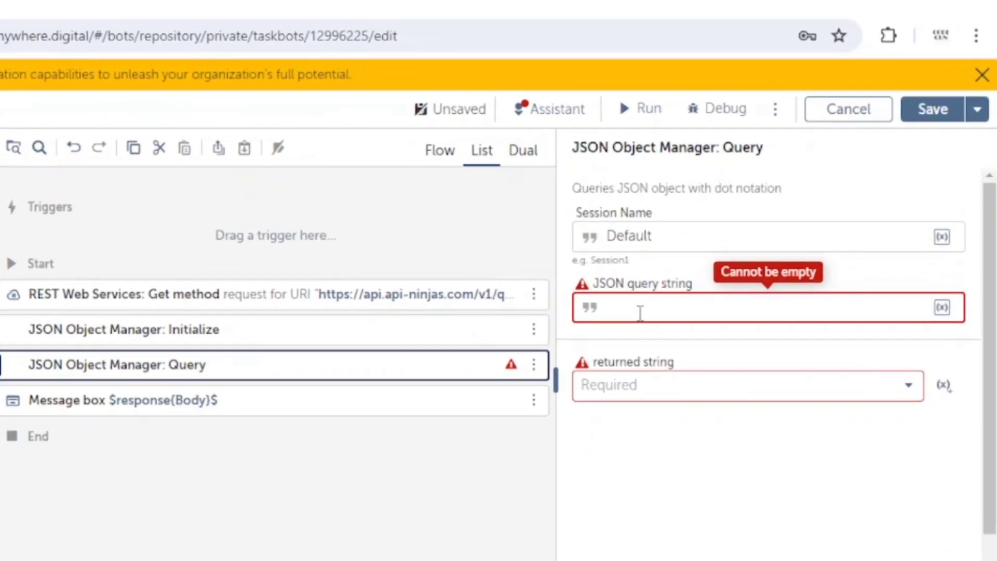
{"action": "type", "text": "4$"}
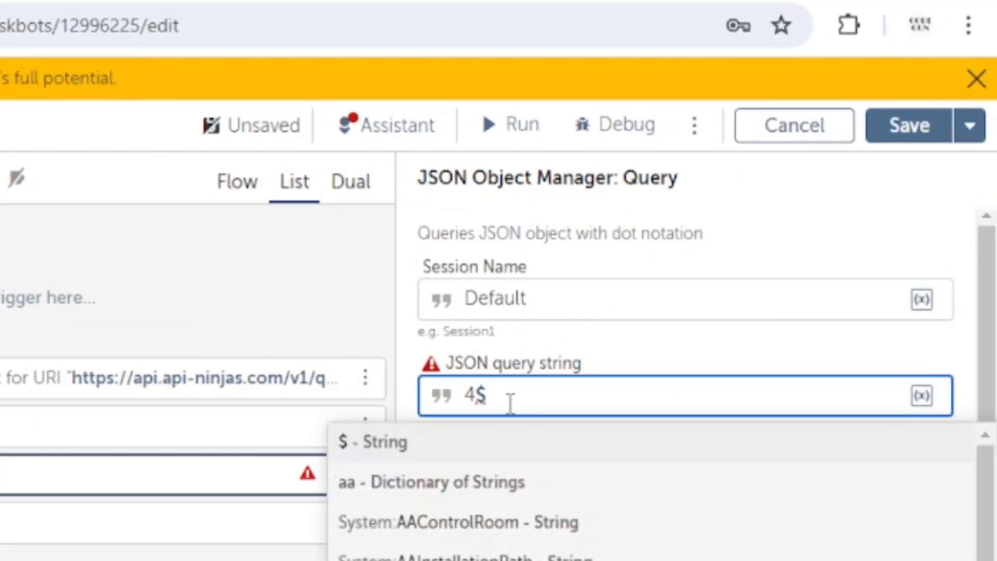
{"action": "key", "text": "BackSpace"}
{"action": "key", "text": "BackSpace"}
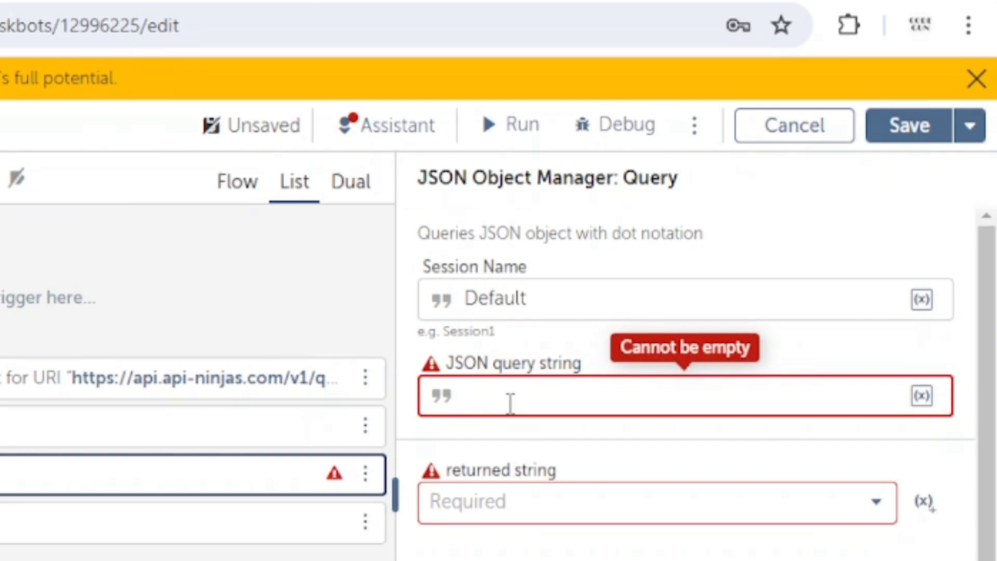
{"action": "type", "text": "$$"}
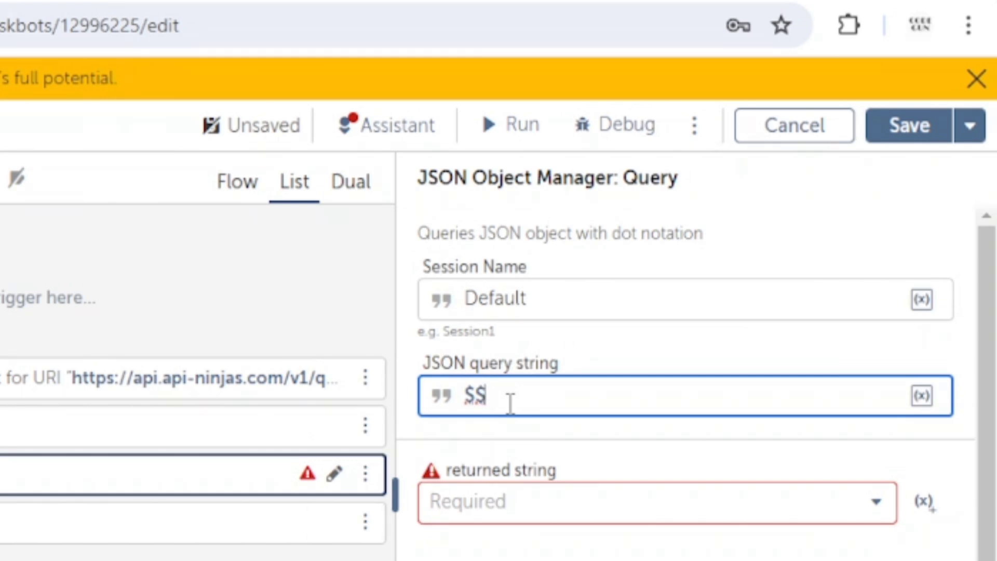
{"action": "type", "text": "[]"}
{"action": "key", "text": "Left"}
{"action": "key", "text": "Left"}
{"action": "key", "text": "Left"}
{"action": "key", "text": "BackSpace"}
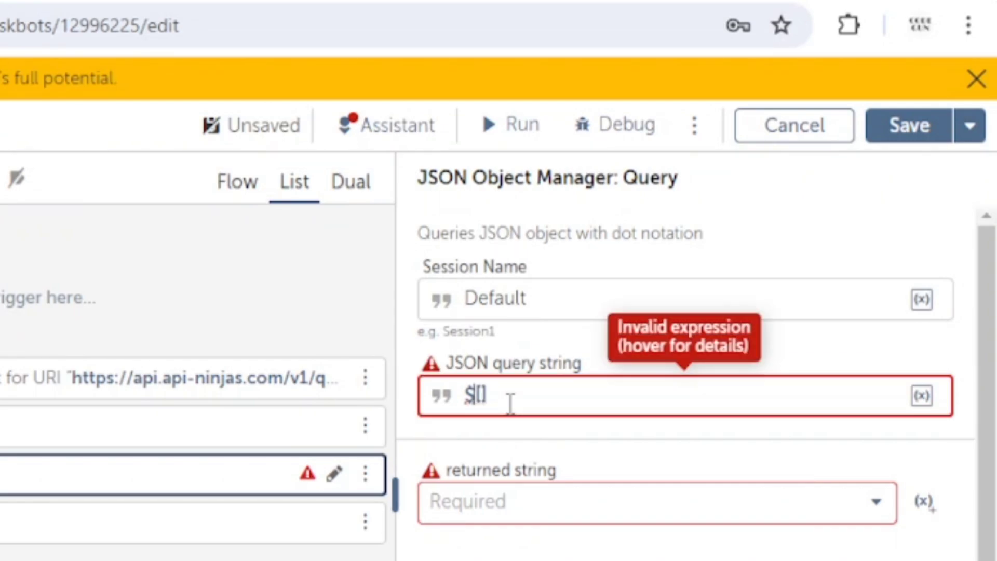
{"action": "type", "text": "$"}
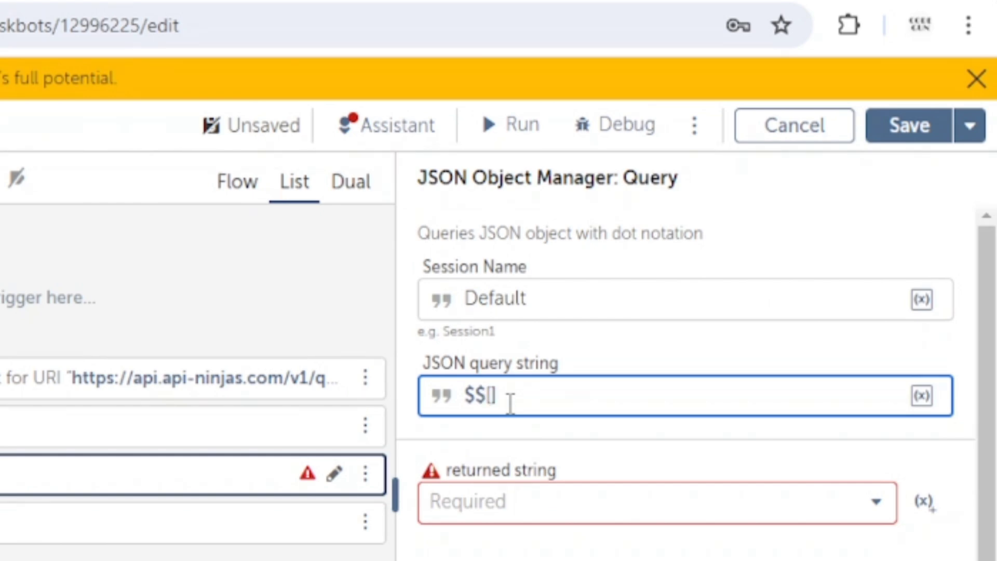
{"action": "type", "text": "0"}
{"action": "type", "text": "."}
{"action": "right_click", "coordinate": [519, 396]}
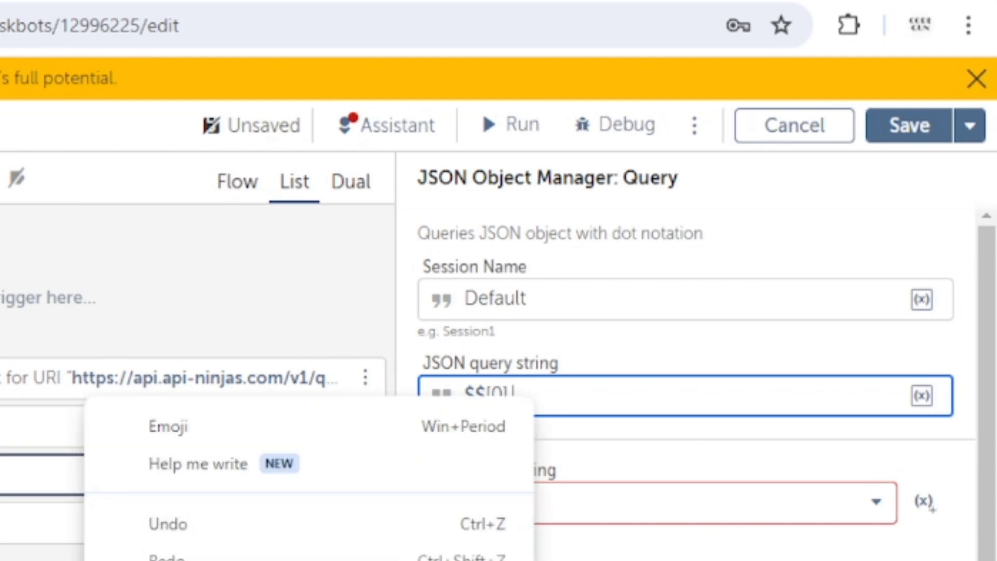
{"action": "key", "text": "ctrl+v"}
Return the Query result into the SampleString variable.
{"action": "left_click", "coordinate": [567, 508]}
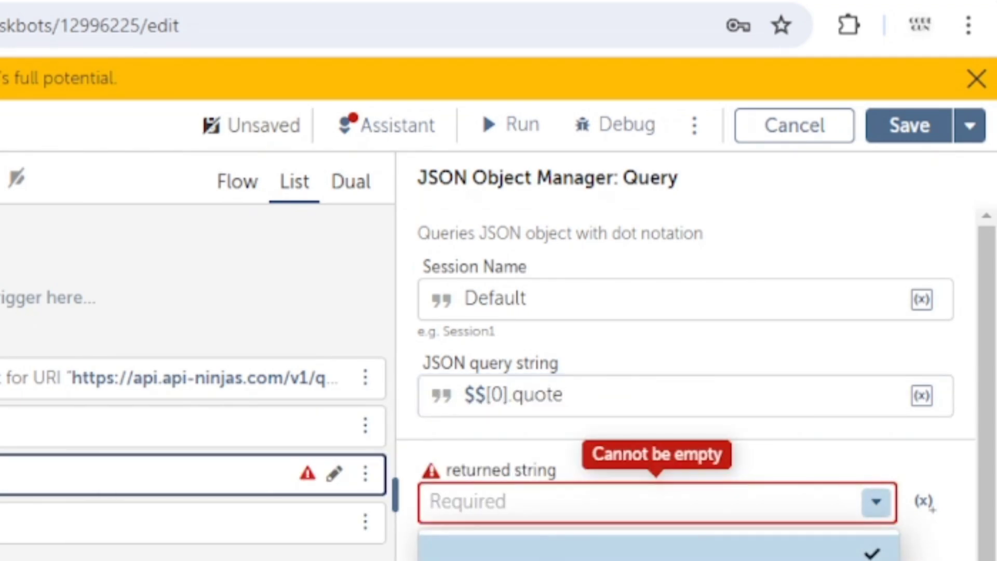
{"action": "left_click", "coordinate": [623, 546]}
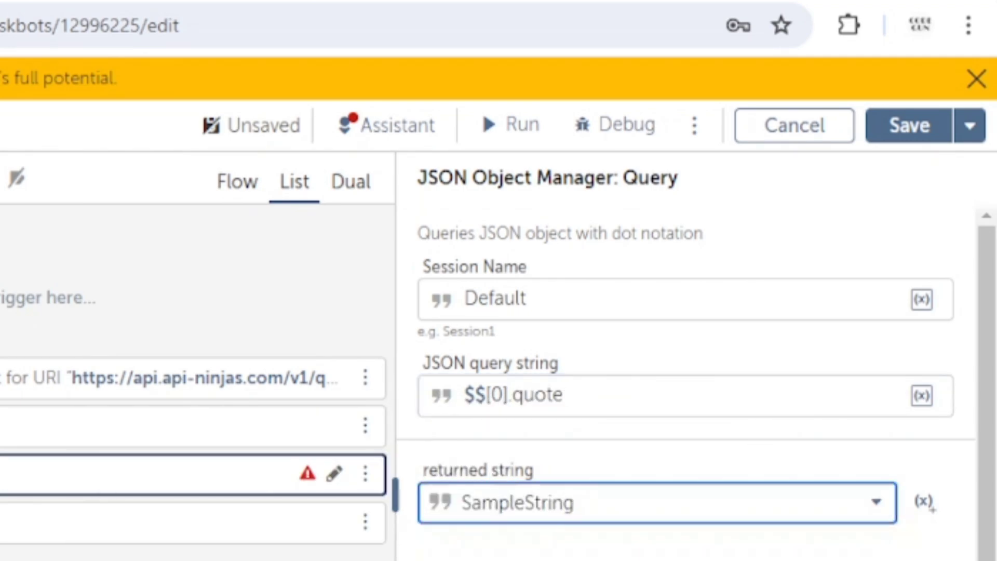
{"action": "left_click", "coordinate": [8, 524]}
Change the message to $SampleString$, run the bot, and close the quote and success dialogs.
{"action": "left_click_drag", "start_coordinate": [662, 423], "coordinate": [474, 416]}
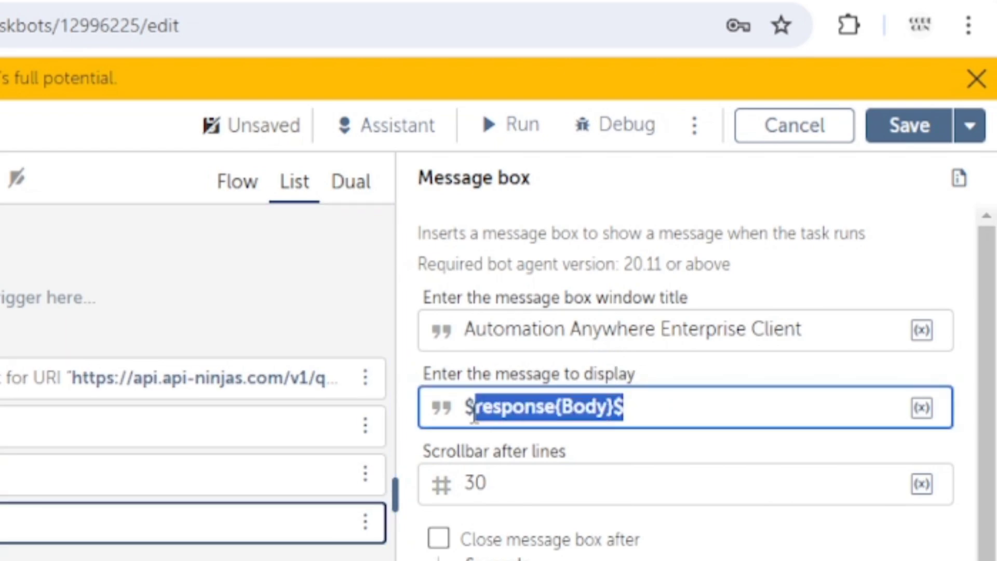
{"action": "type", "text": "sa"}
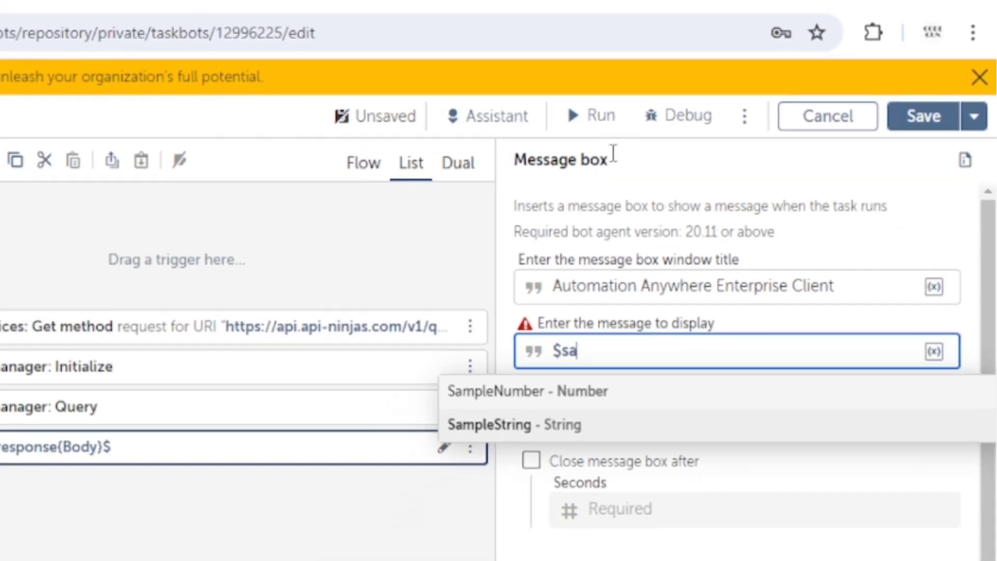
{"action": "key", "text": "Return"}
{"action": "left_click", "coordinate": [601, 116]}
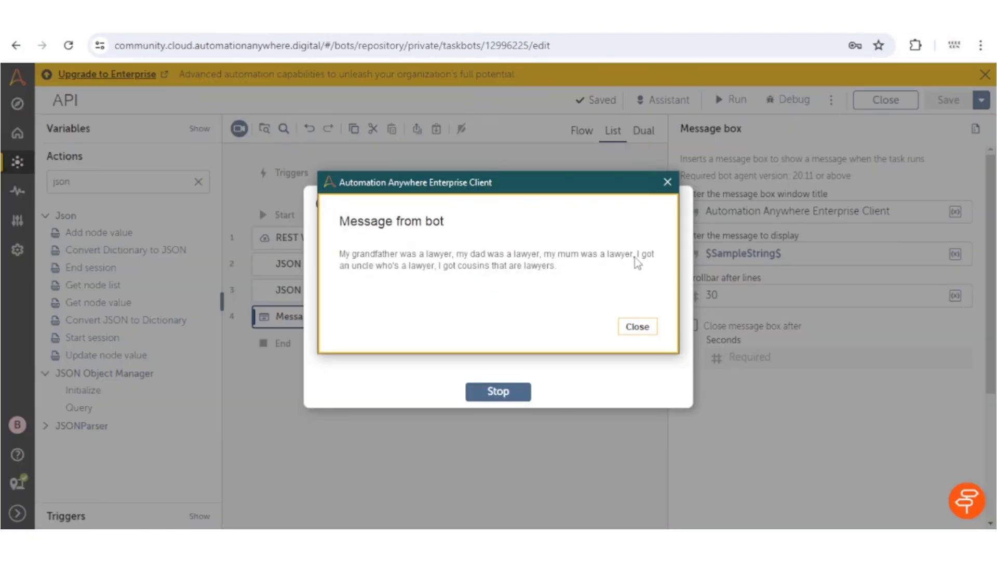
{"action": "left_click", "coordinate": [644, 331]}
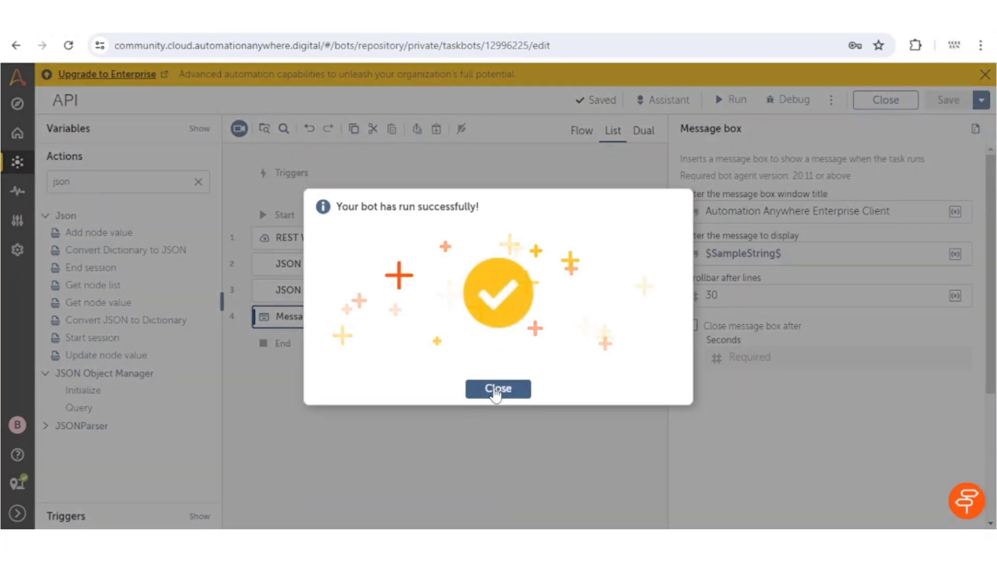
{"action": "left_click", "coordinate": [498, 391]}
{"action": "left_click", "coordinate": [416, 296]}
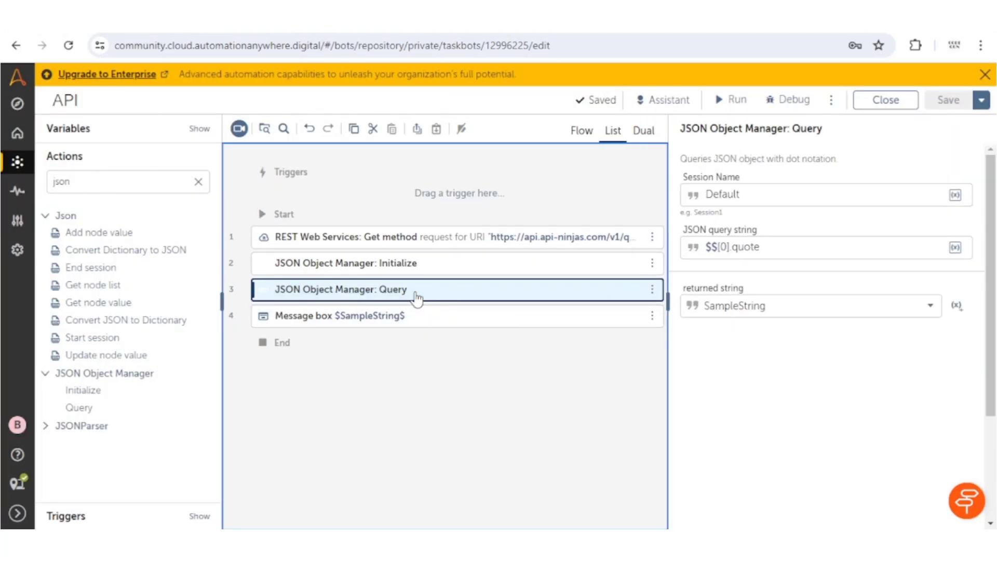
Duplicate the Query step with query $$[0].author and move it below the Message box.
{"action": "key", "text": "ctrl+c"}
{"action": "key", "text": "ctrl+v"}
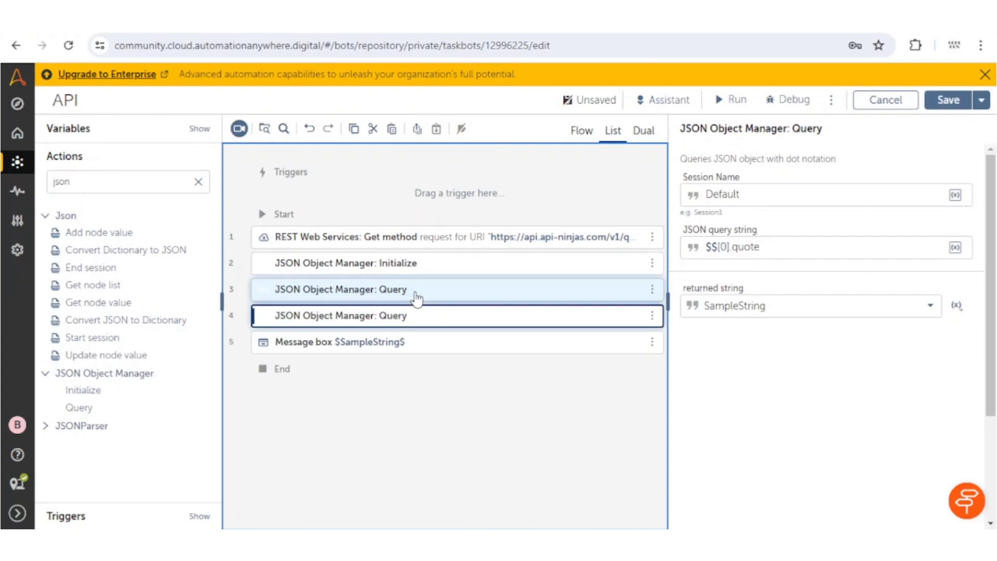
{"action": "left_click", "coordinate": [401, 330]}
{"action": "left_click", "coordinate": [795, 249]}
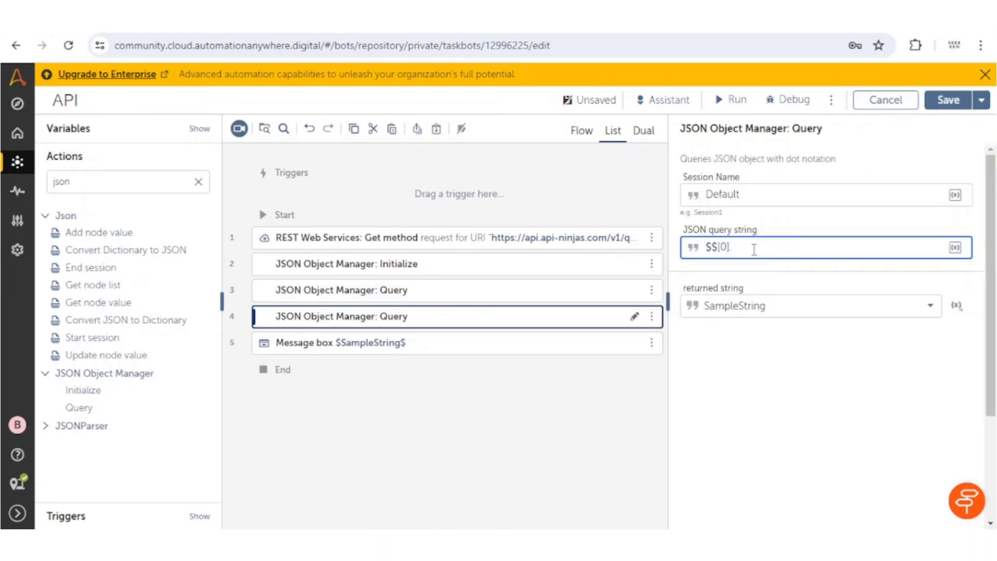
{"action": "type", "text": "author"}
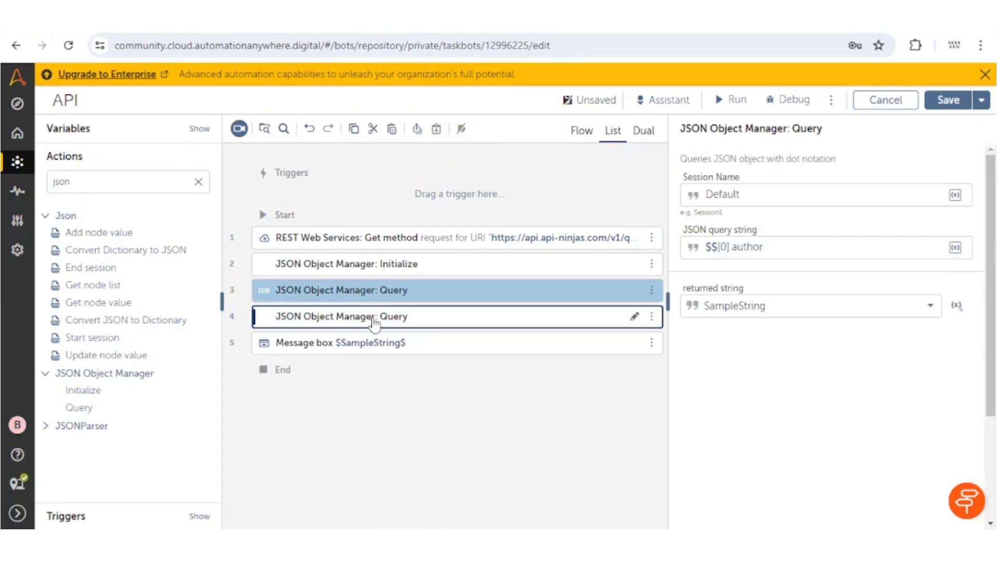
{"action": "left_click", "coordinate": [377, 323]}
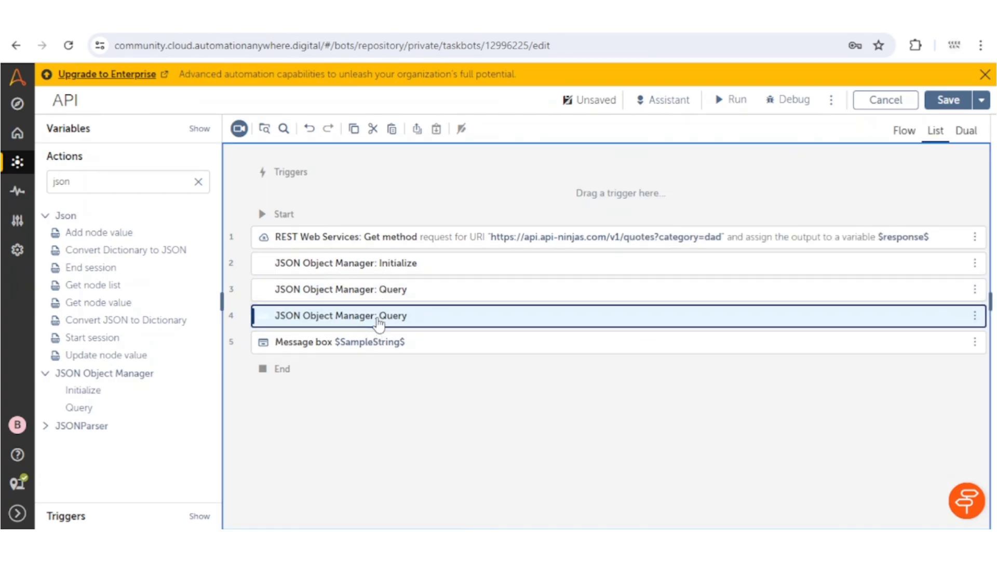
{"action": "key", "text": "Down"}
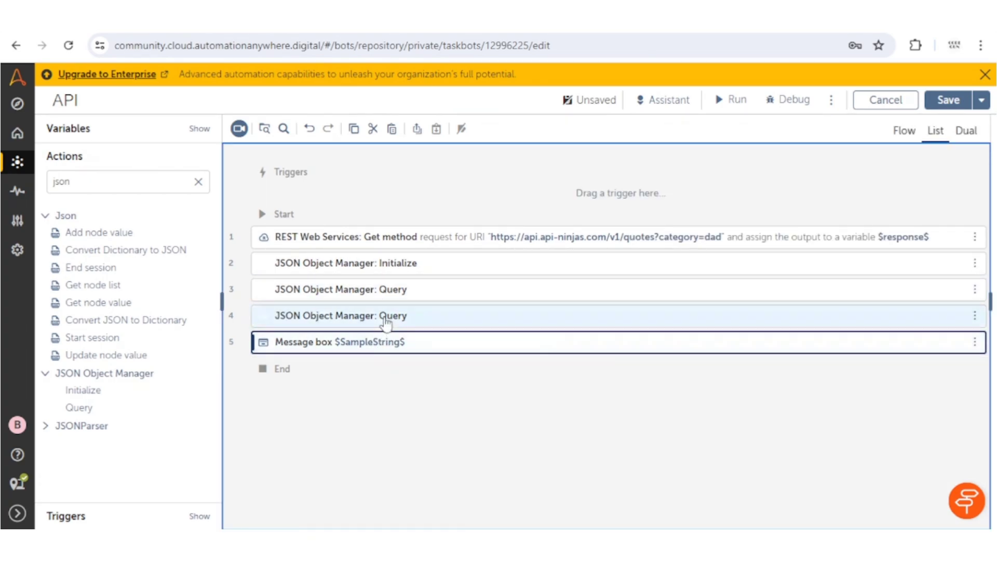
{"action": "left_click_drag", "start_coordinate": [379, 323], "coordinate": [386, 356]}
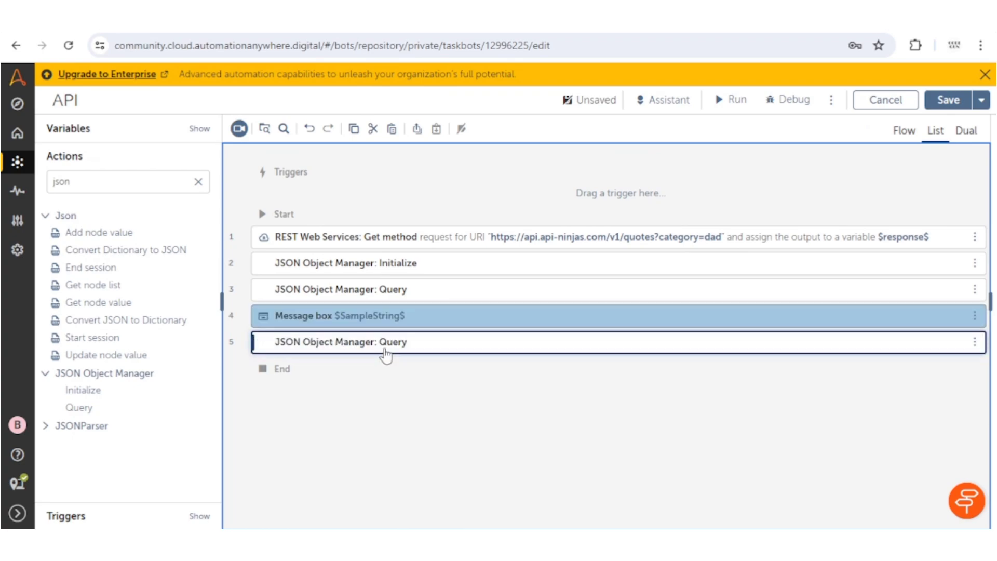
Paste a copy of the $SampleString$ Message box after the author Query.
{"action": "left_click", "coordinate": [398, 318]}
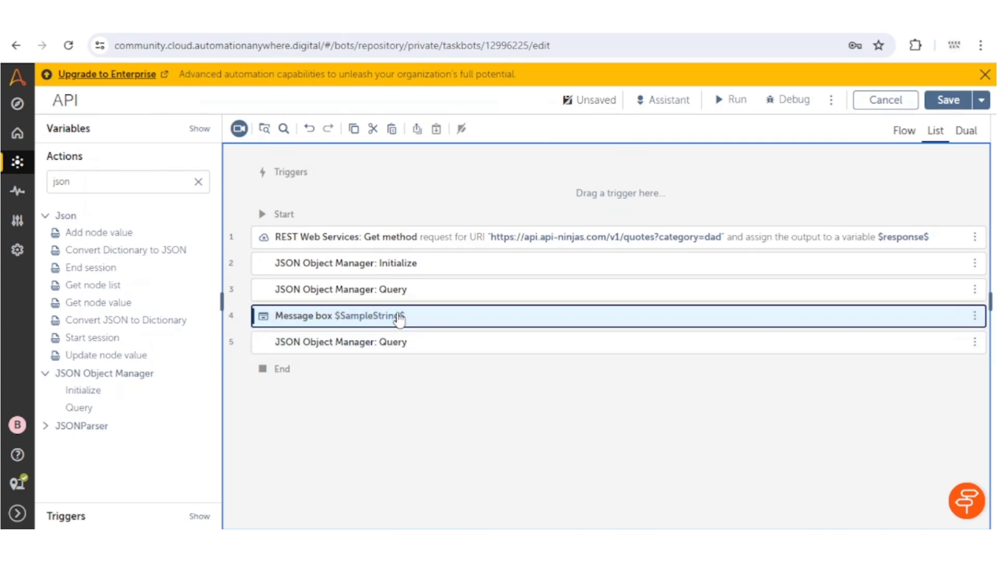
{"action": "left_click", "coordinate": [398, 356]}
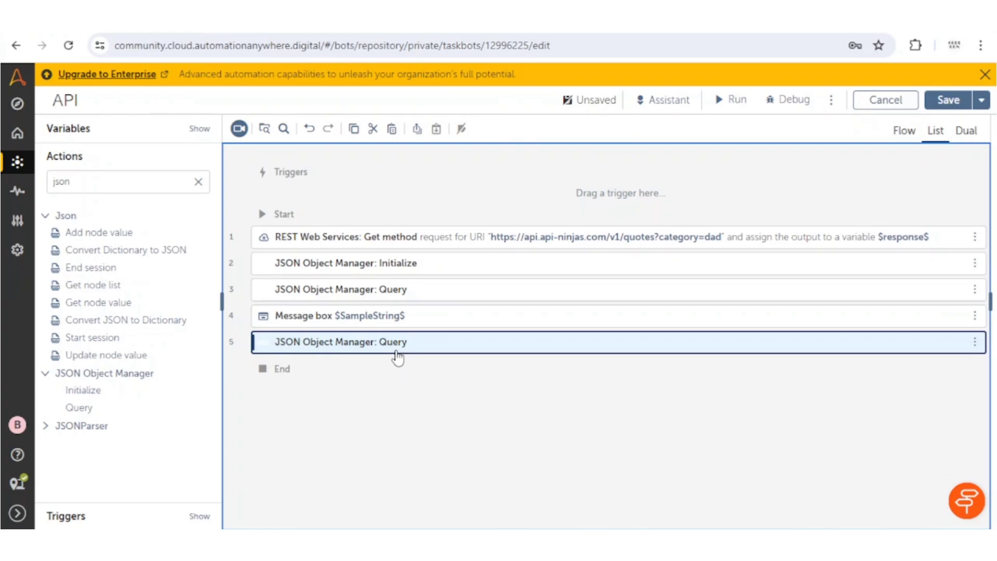
{"action": "key", "text": "ctrl+v"}
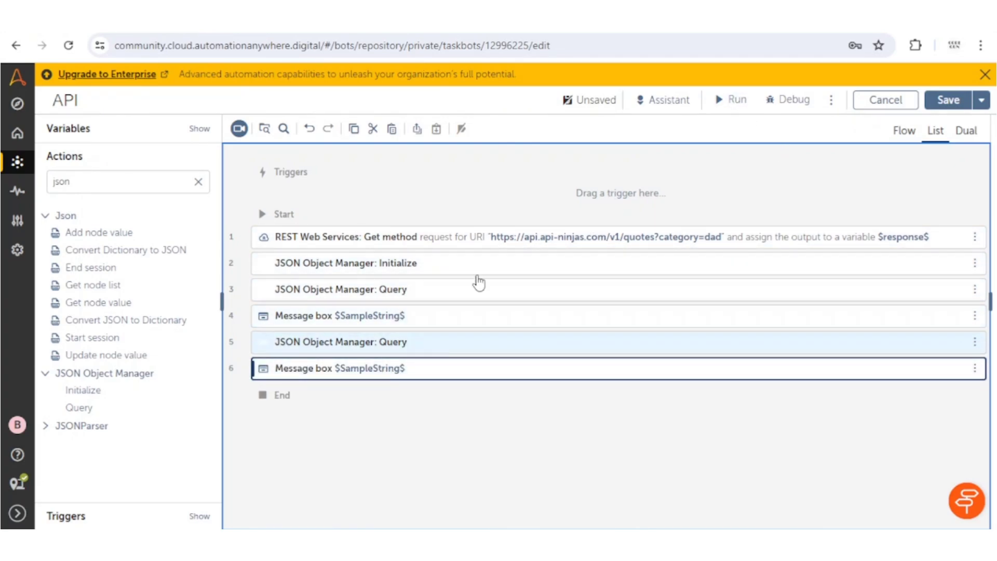
Run the bot and close the quote and author message boxes as they appear.
{"action": "left_click", "coordinate": [734, 103]}
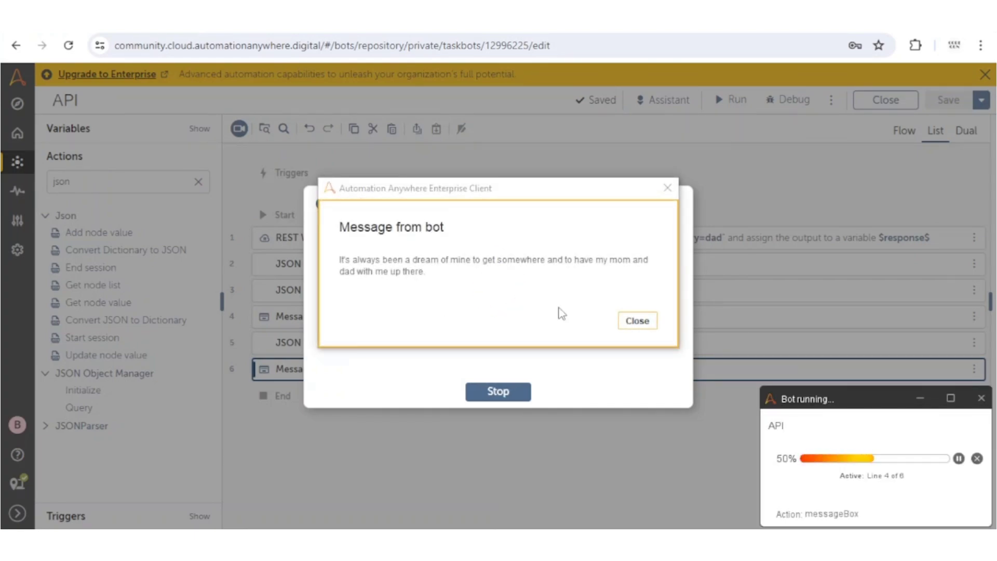
{"action": "left_click", "coordinate": [644, 322]}
{"action": "left_click", "coordinate": [644, 322]}
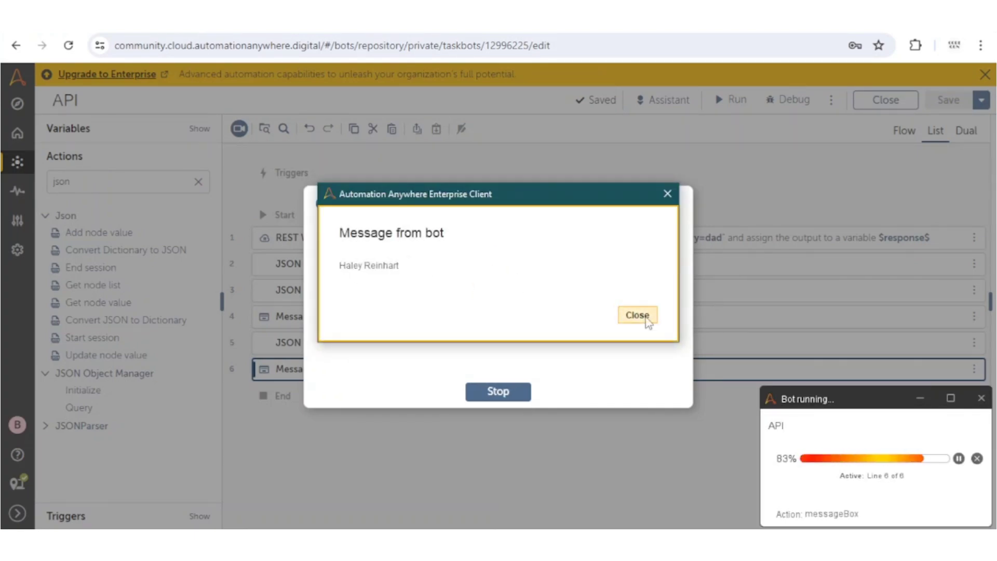
{"action": "left_click", "coordinate": [644, 321]}
{"action": "left_click", "coordinate": [152, 191]}
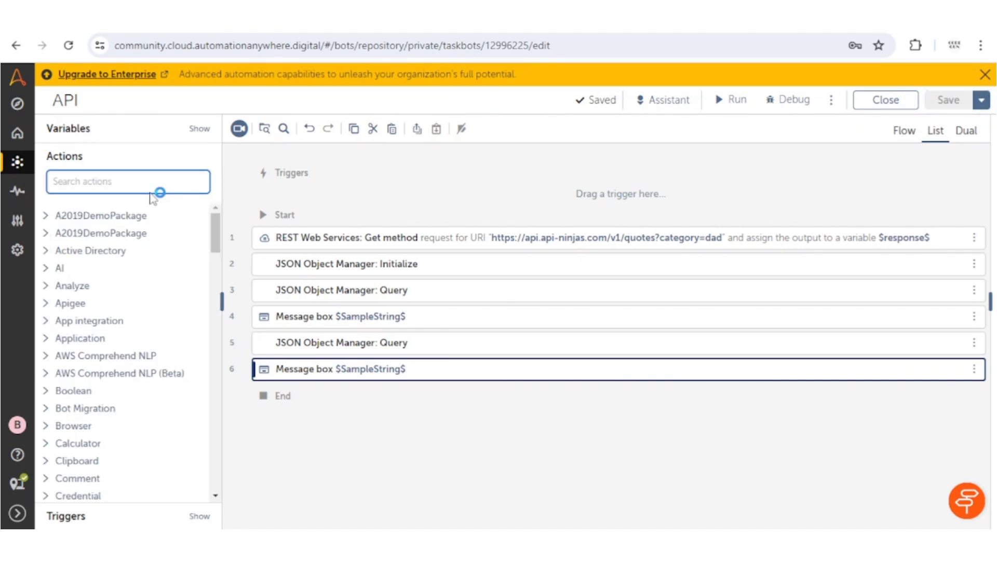
Filter actions by 'res' and expand REST Web Services to list its Delete, Get, Patch, Post, Put methods.
{"action": "type", "text": "rest"}
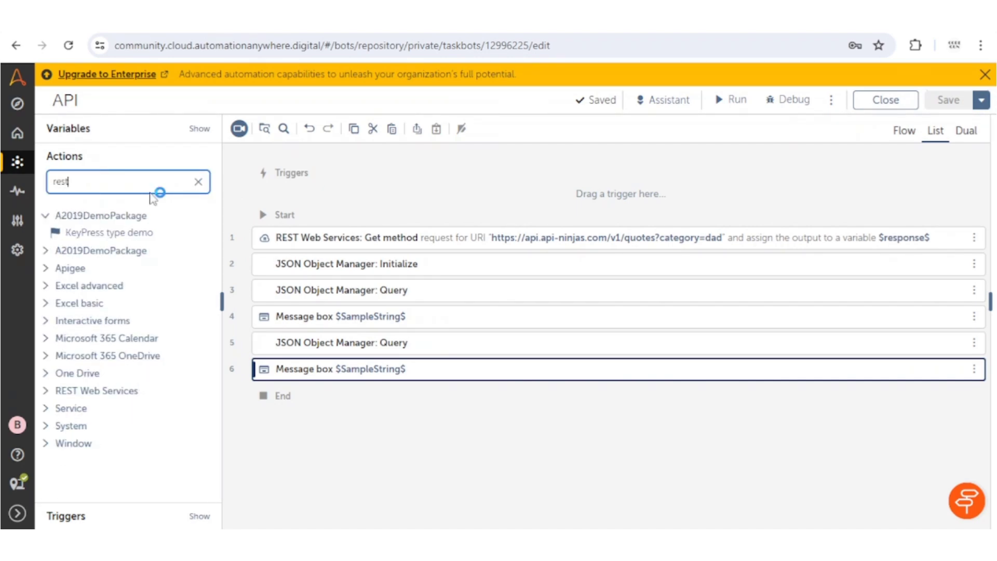
{"action": "left_click", "coordinate": [46, 268]}
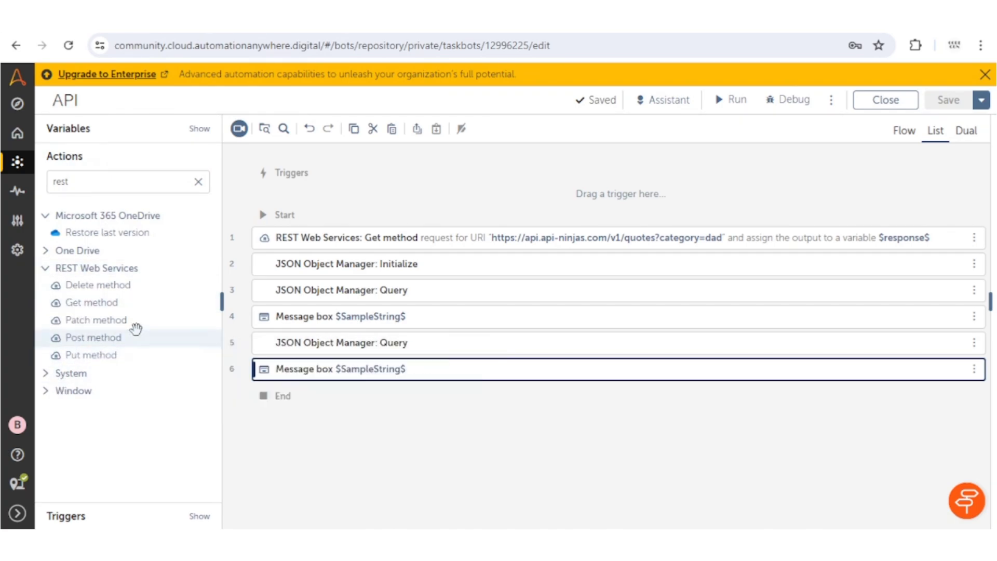
{"action": "left_click", "coordinate": [479, 326]}
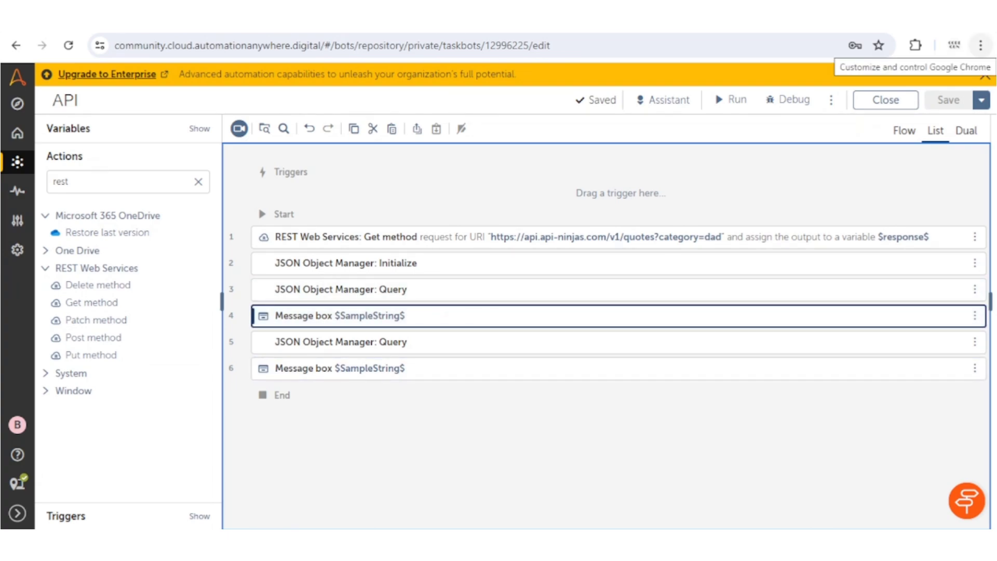